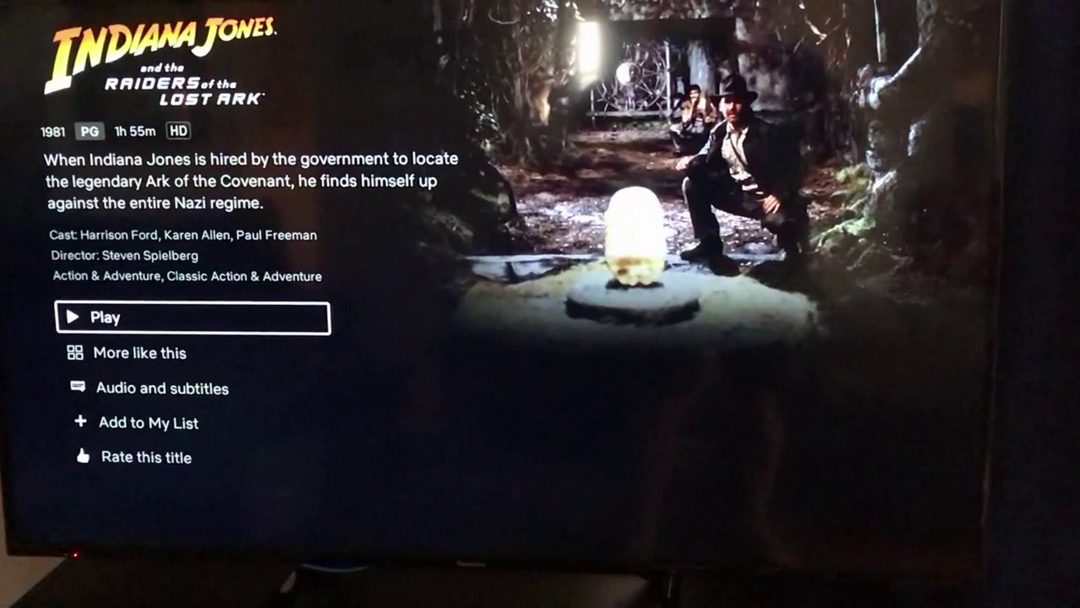
- Play Raiders of the Lost Ark in Netflix and scrub with preview thumbnails to about ten minutes
key(Return)
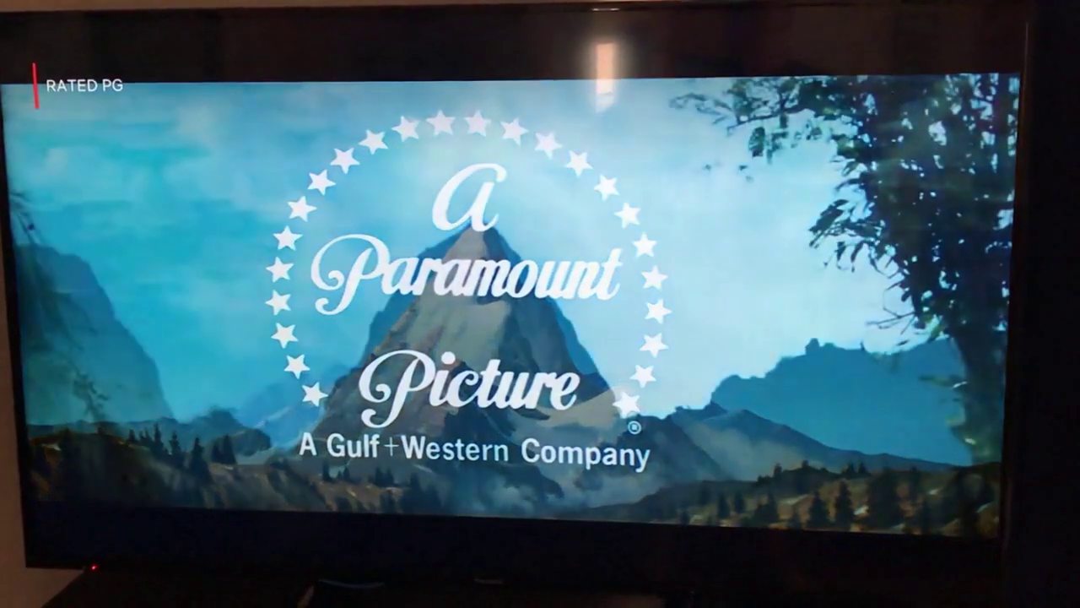
key(space)
key(Right)
key(Right)
key(Right)
key(Right)
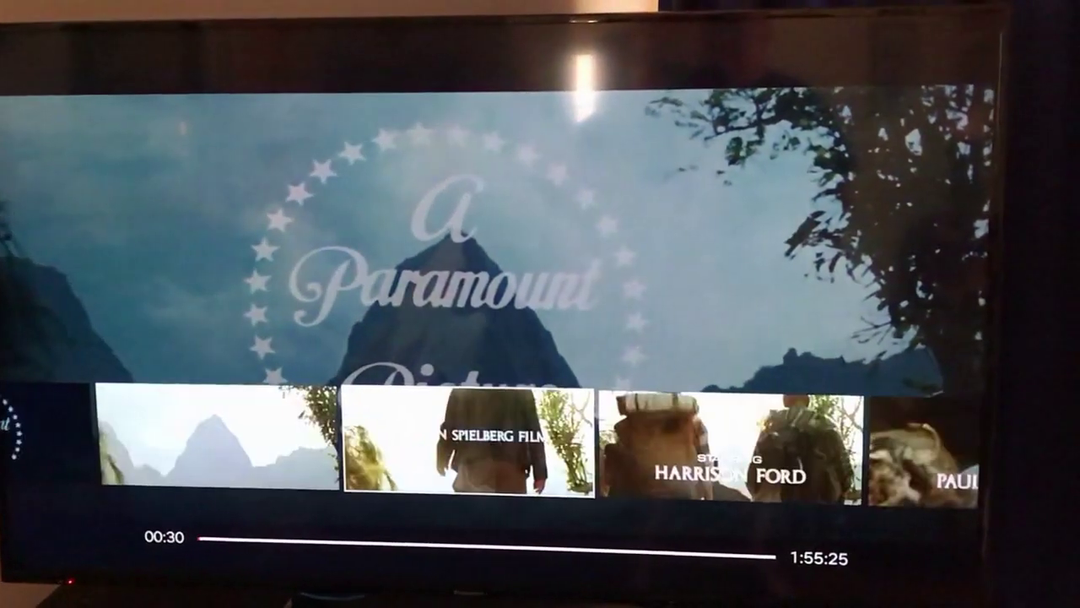
key(Right)
key(Right)
key(Right)
key(Right)
key(Right)
key(Right)
key(Right)
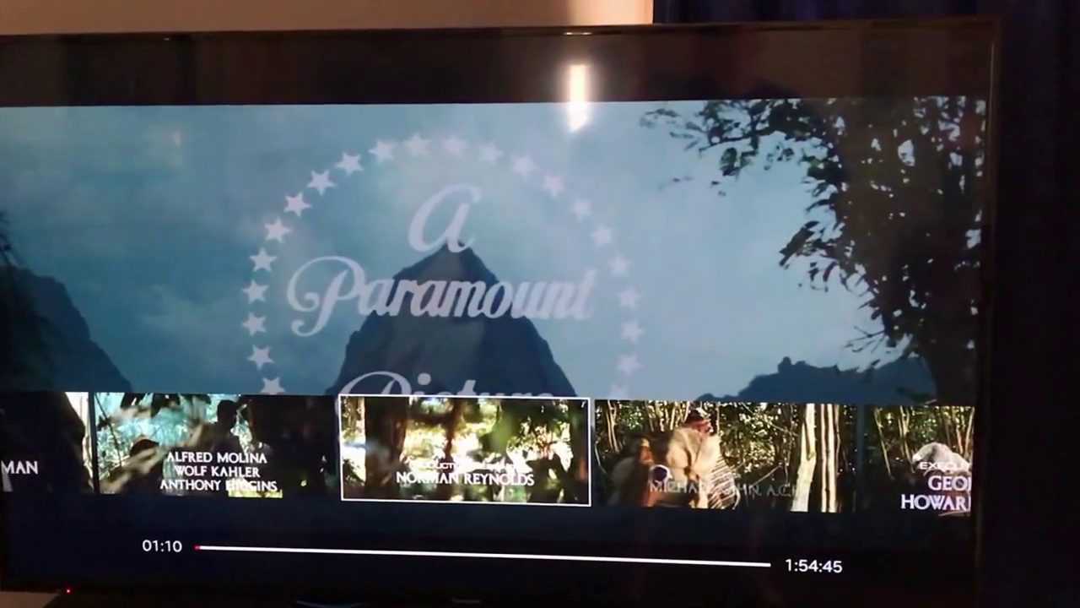
key(Right)
key(Right)
key(Right)
key(Right)
key(Right)
key(Right)
key(Right)
key(Right)
key(Right)
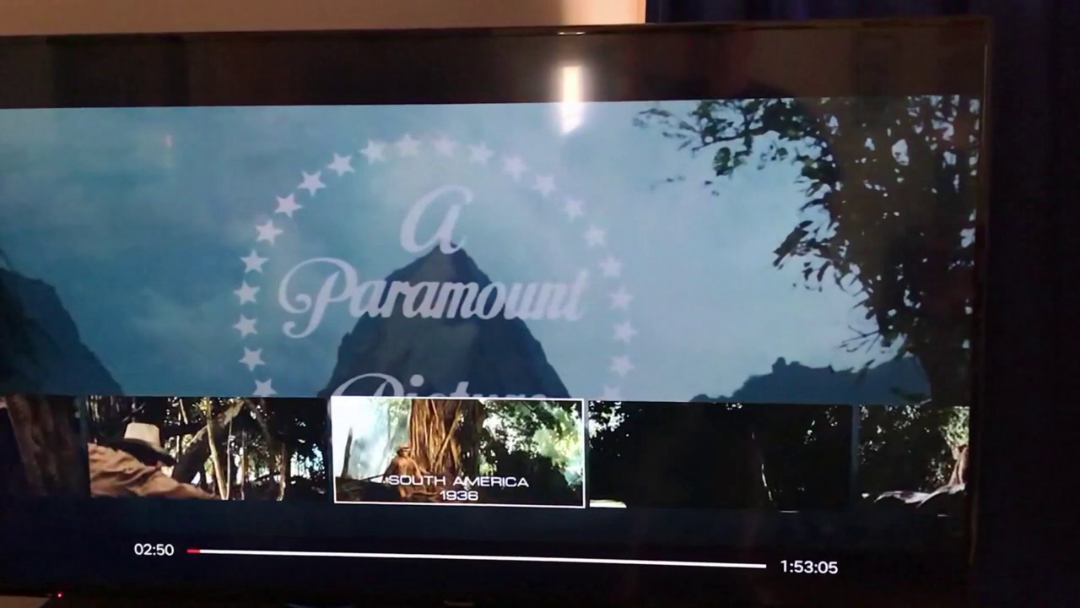
key(Right)
key(Right)
key(Right)
key(Right)
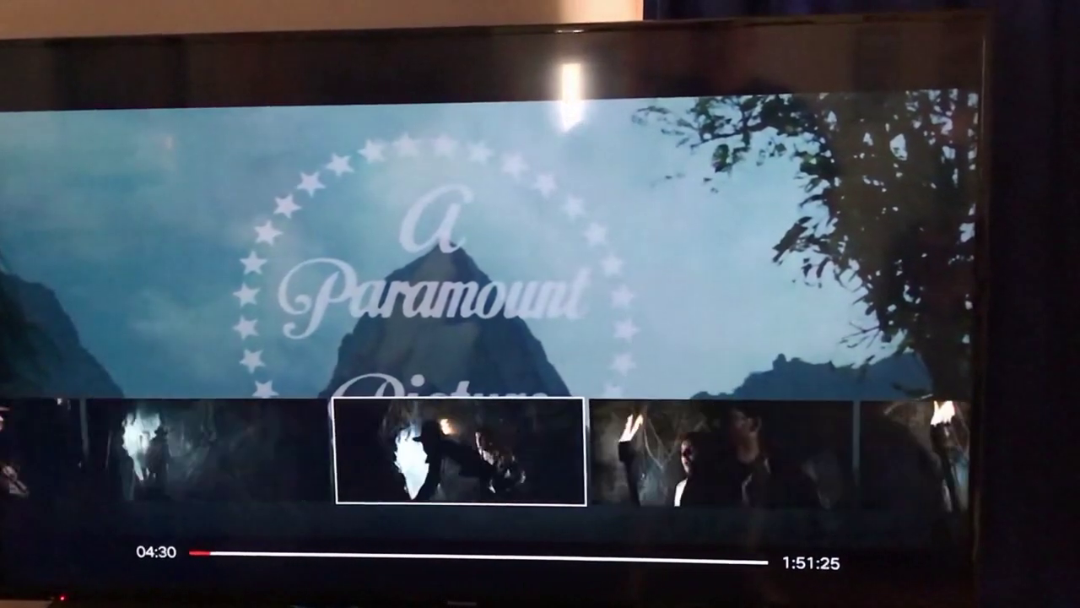
key(Right)
key(Right)
key(Right)
key(Right)
key(Right)
key(Right)
key(Right)
key(Right)
key(Right)
key(Right)
key(Right)
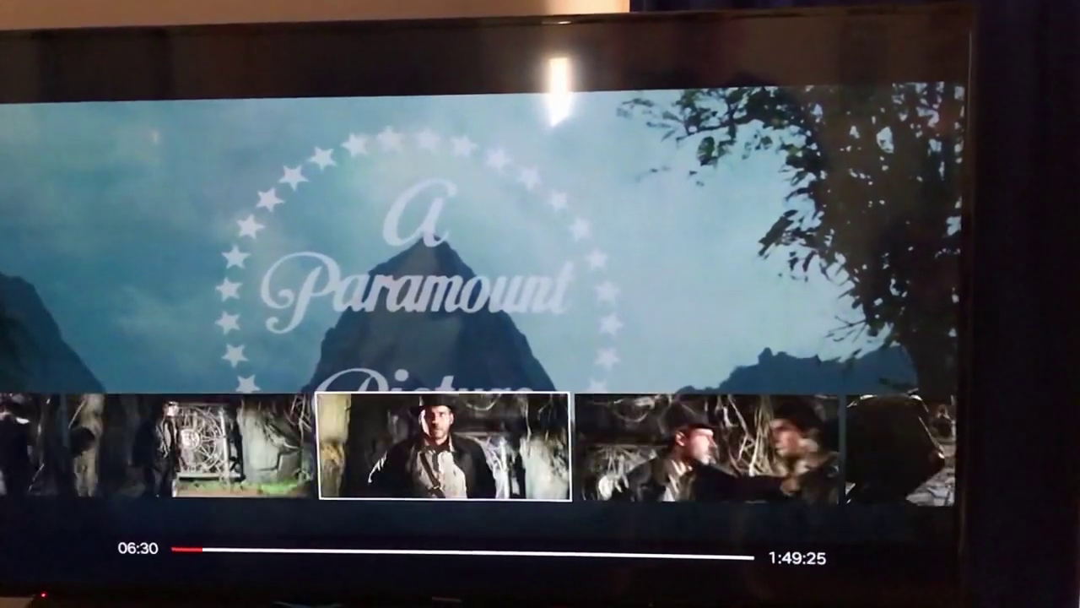
key(Right)
key(Right)
key(Right)
key(Right)
key(Right)
key(Right)
key(Right)
key(Right)
key(Right)
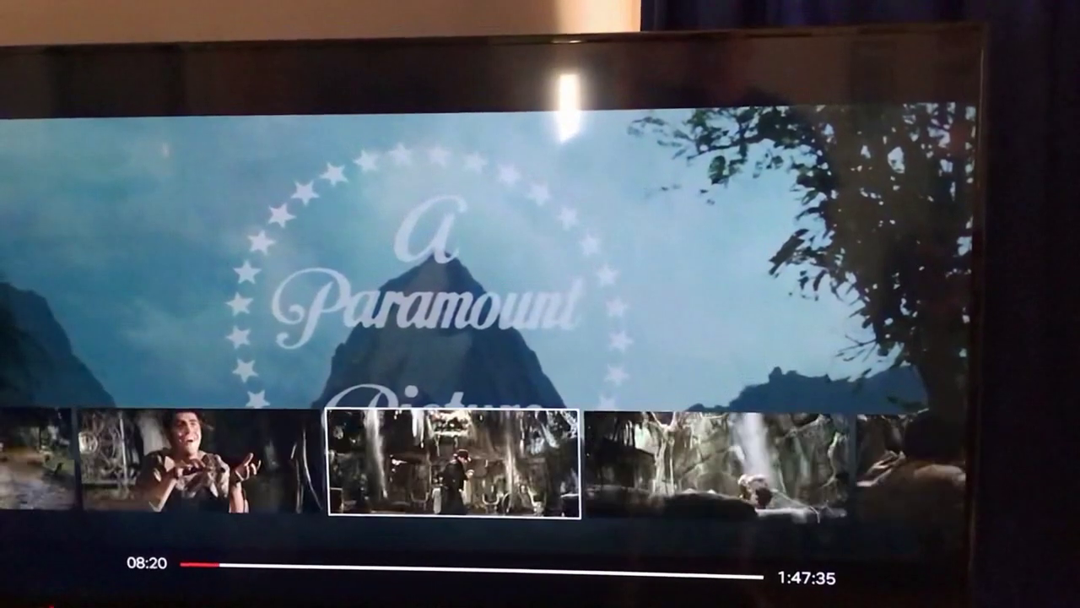
key(Right)
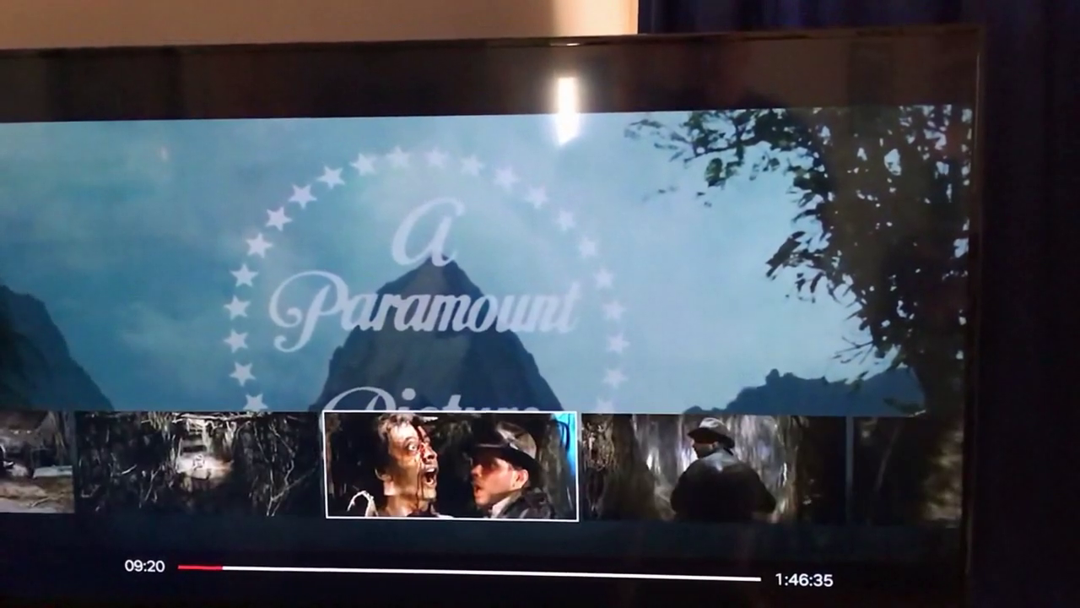
key(Right)
key(Right)
key(Right)
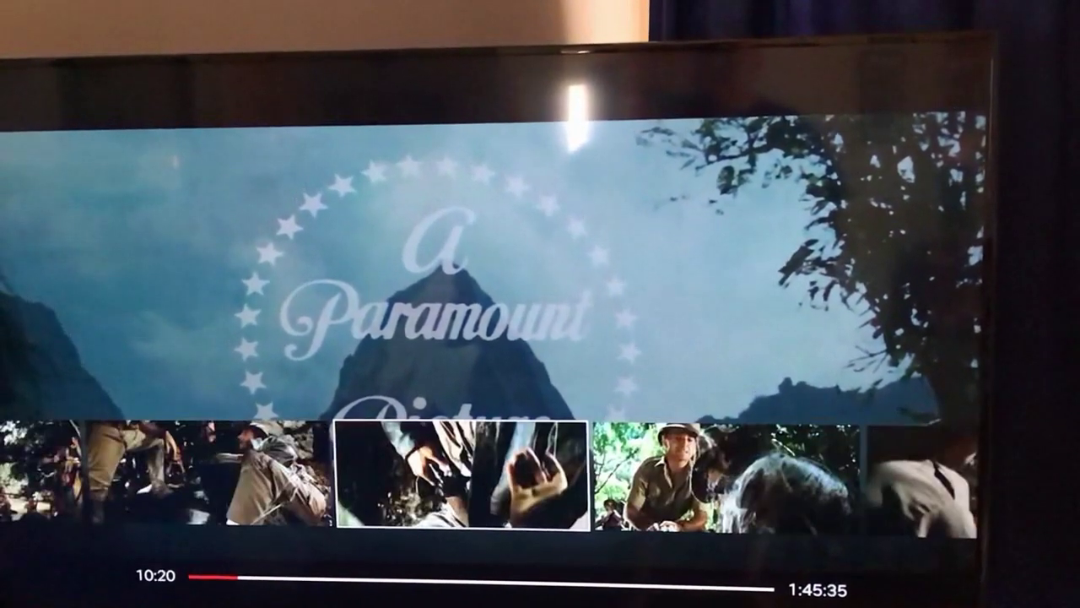
- Resume playback at about 10:20, then exit to the title page
key(Right)
key(Return)
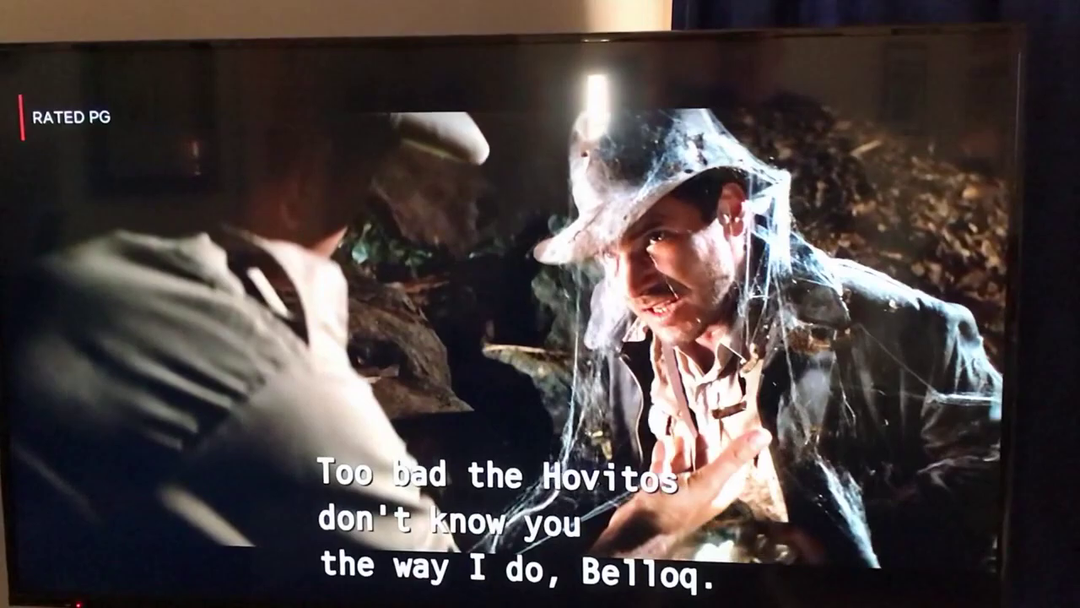
key(Escape)
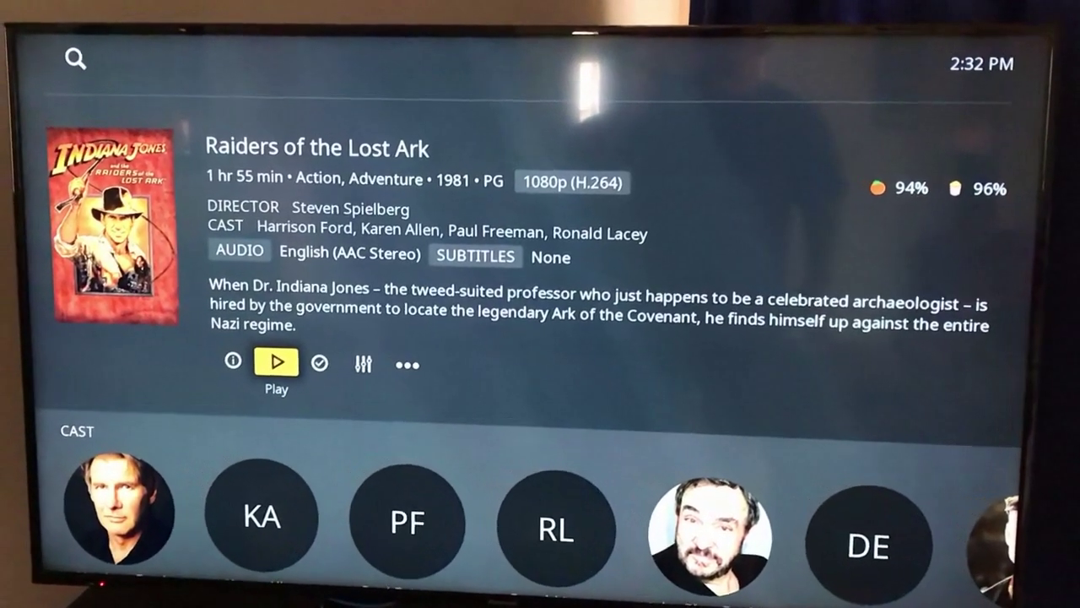
- Play Raiders of the Lost Ark in Plex, seek to 12:00 with only a progress bar, then stop
key(Return)
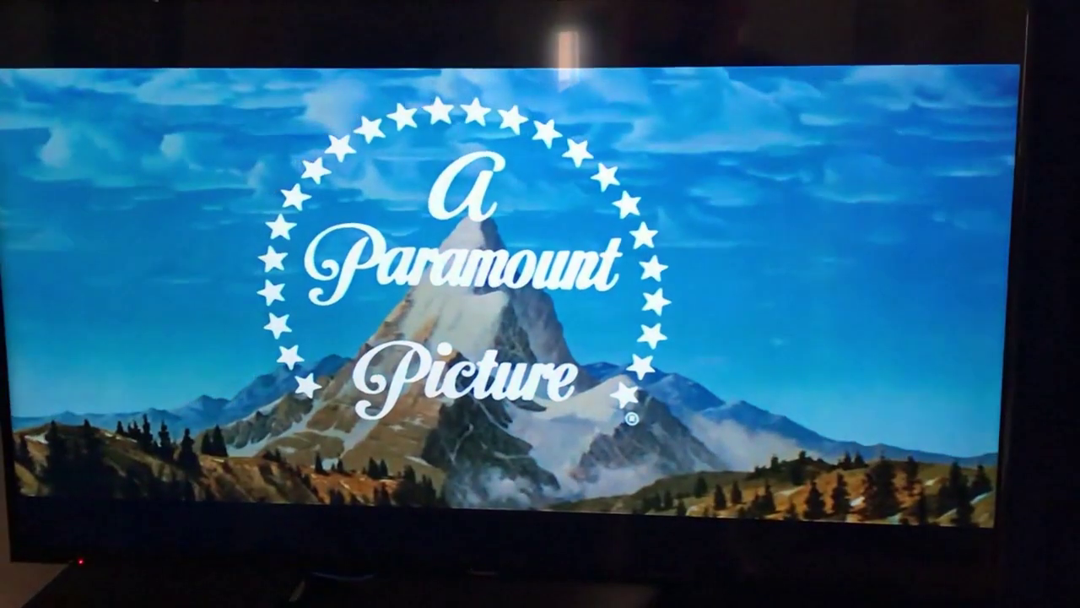
key(Return)
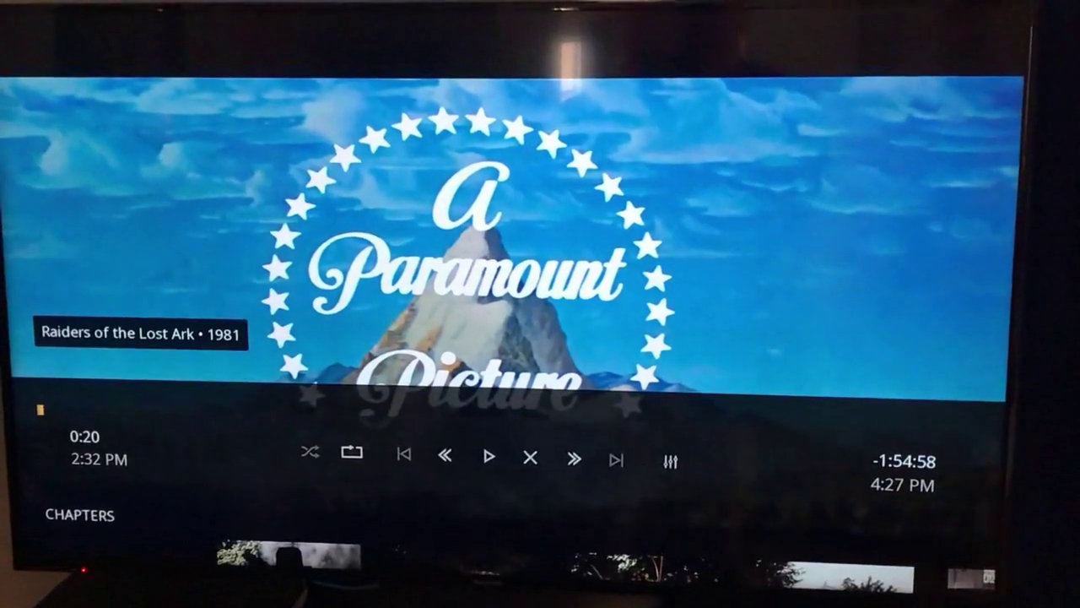
key(Right)
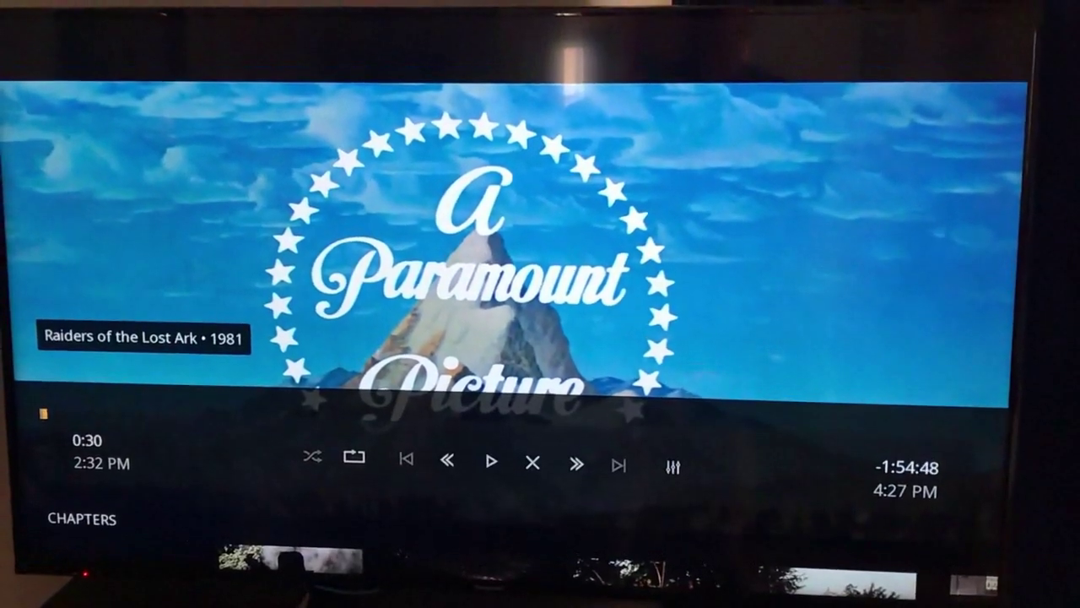
key(Right)
key(Right)
key(Right)
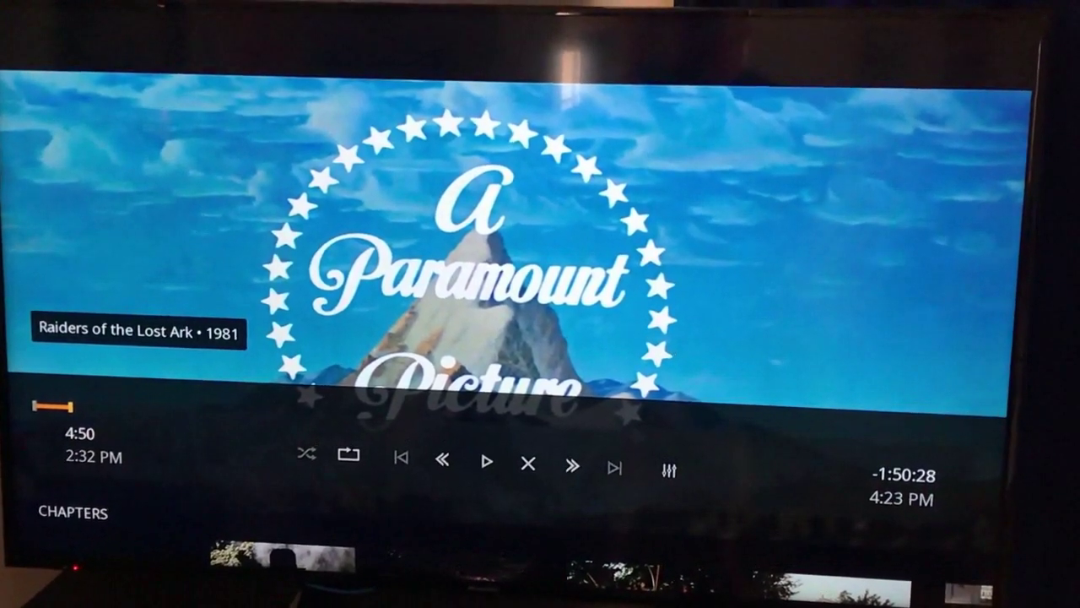
key(Right)
key(Right)
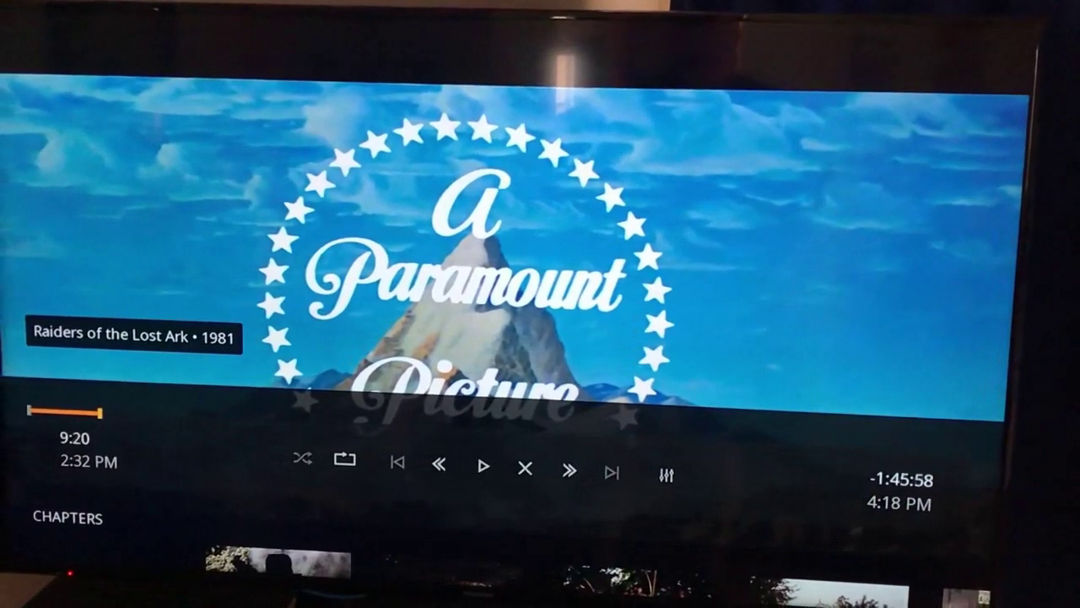
key(Right)
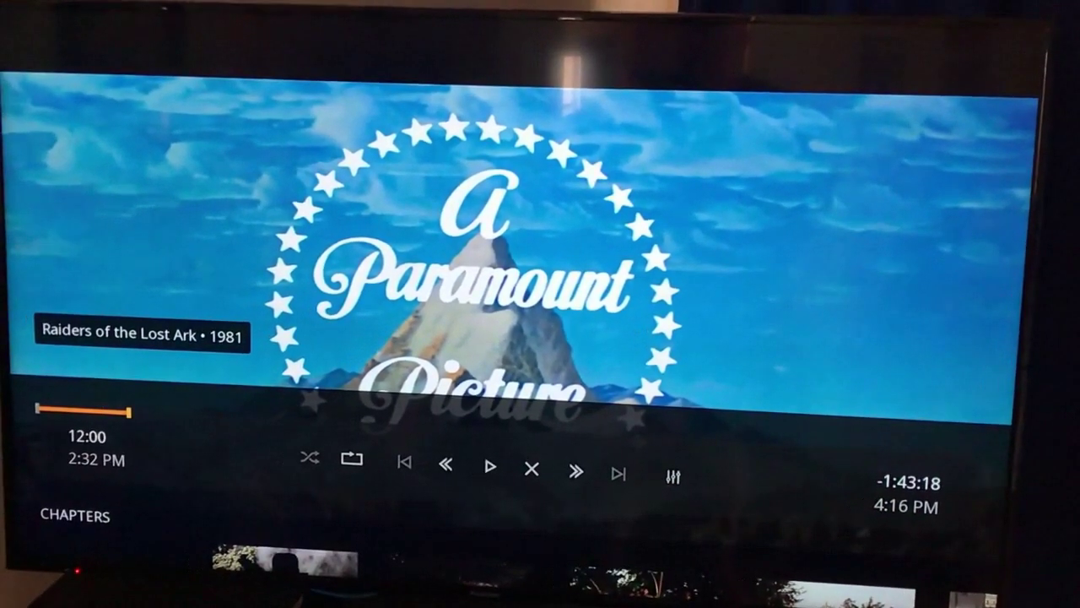
key(Return)
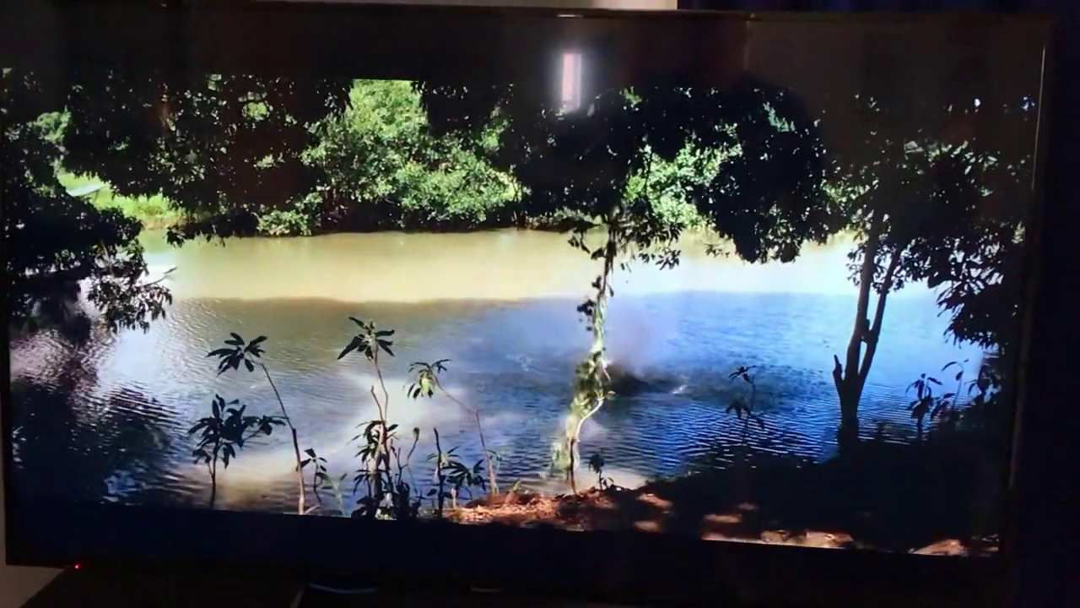
key(Escape)
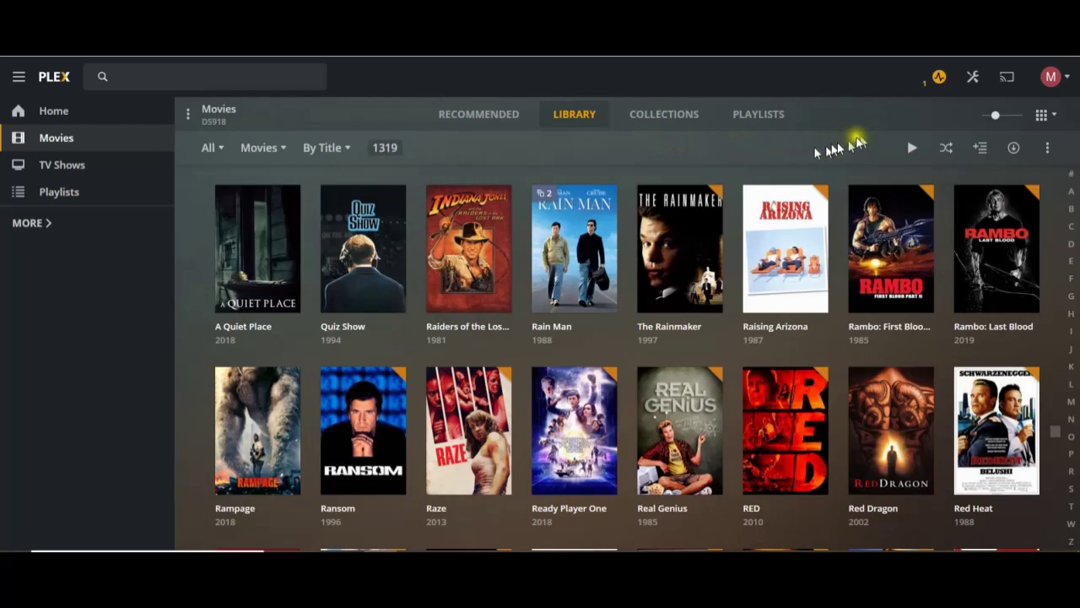
- Open the server's Library settings and scroll down to Generate video preview thumbnails
click(973, 77)
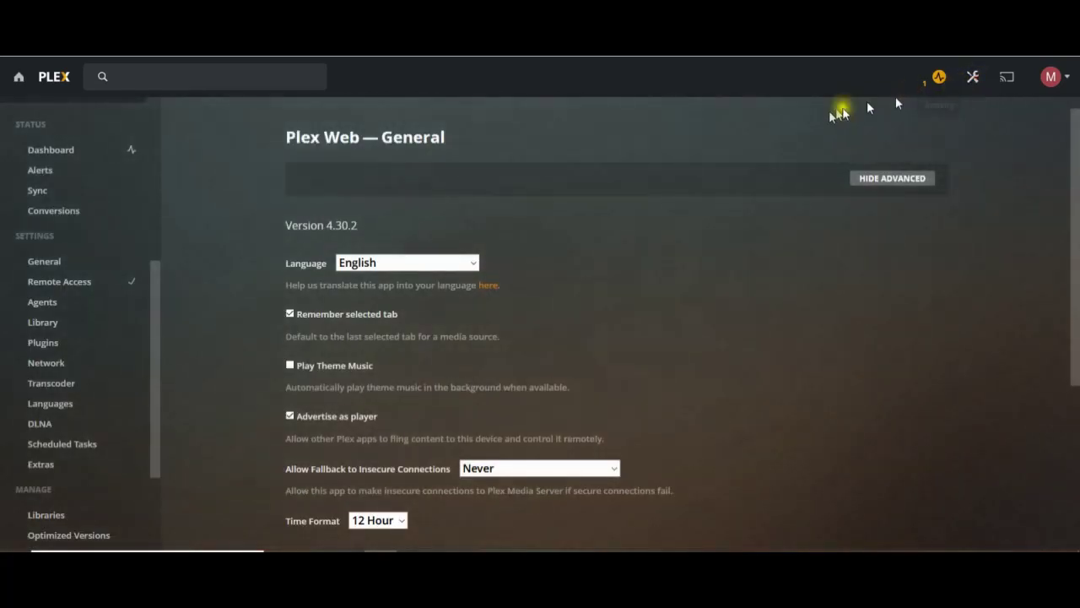
click(105, 327)
scroll(231, 245, down, 3)
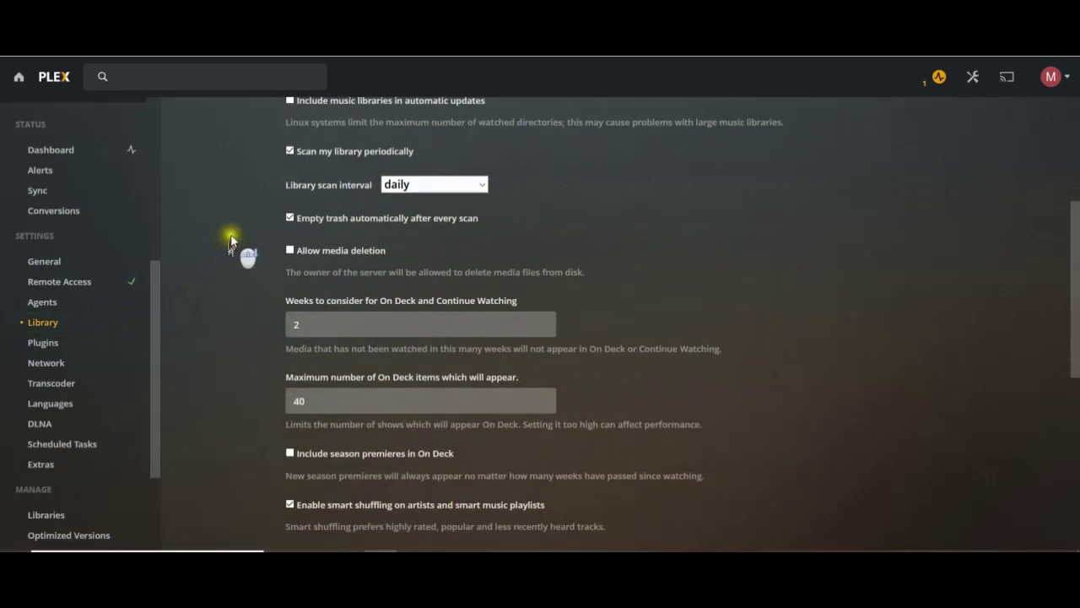
scroll(230, 241, down, 5)
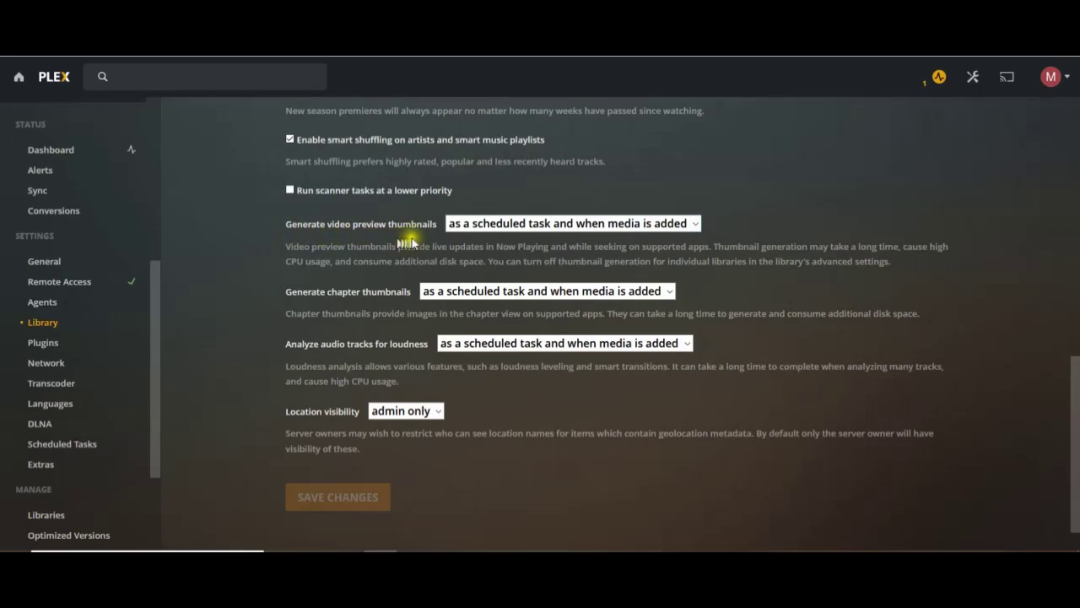
- Expand the Generate video preview thumbnails dropdown to list never, scheduled task, and scheduled task plus when media is added
click(697, 224)
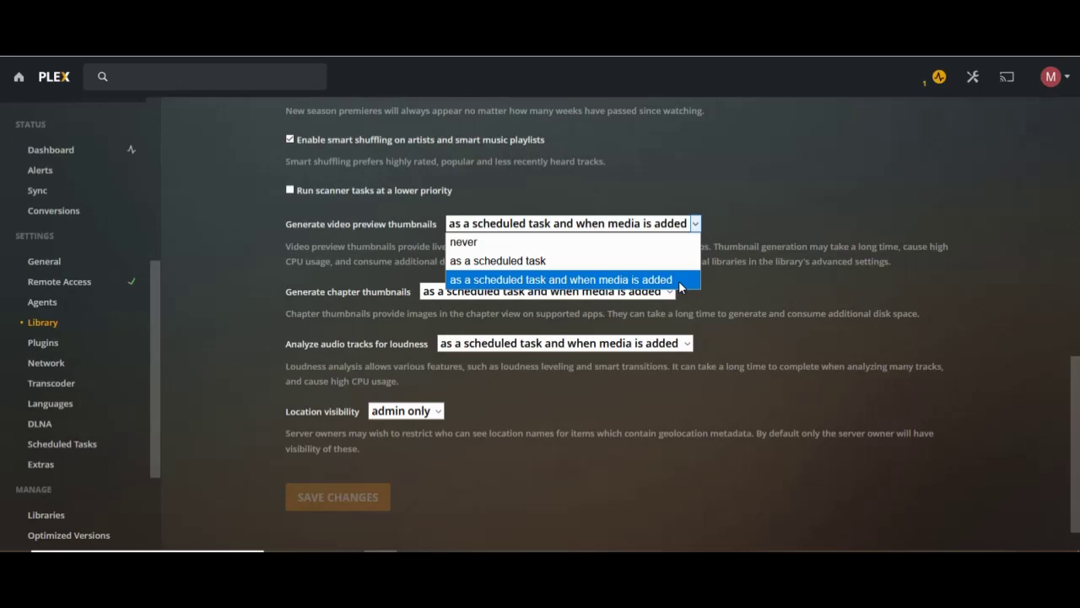
click(725, 175)
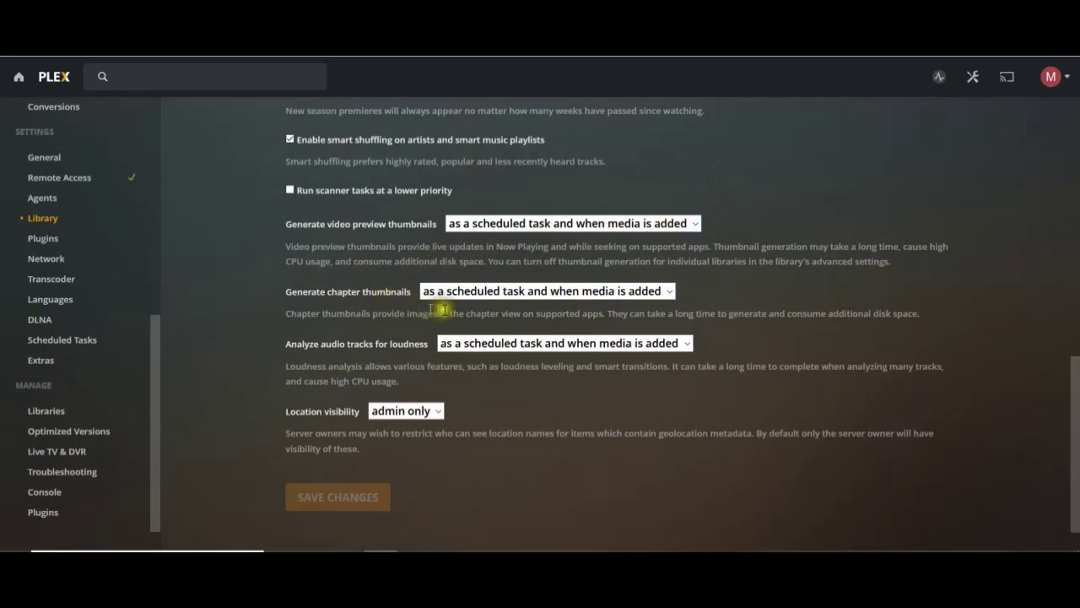
click(667, 292)
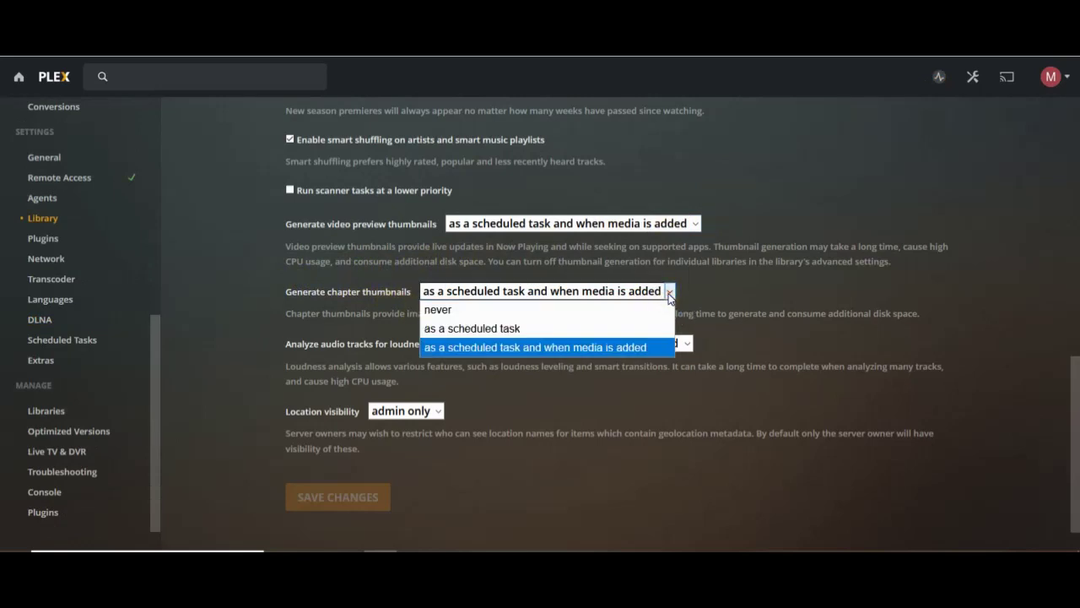
click(671, 293)
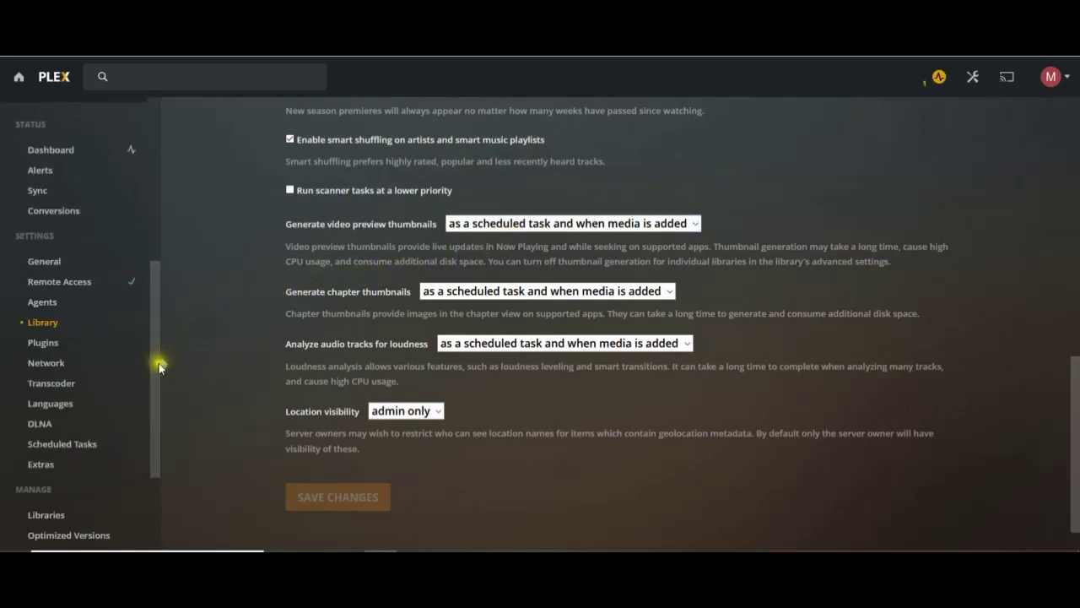
- Open Scheduled Tasks and check the Midnight to 8 am task window
scroll(155, 370, down, 2)
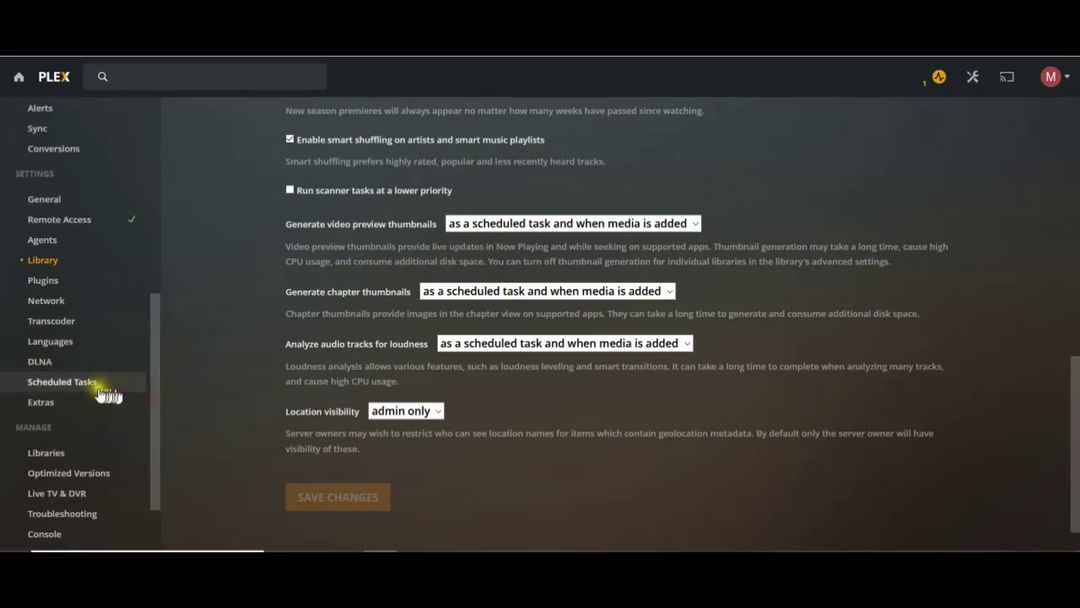
click(86, 384)
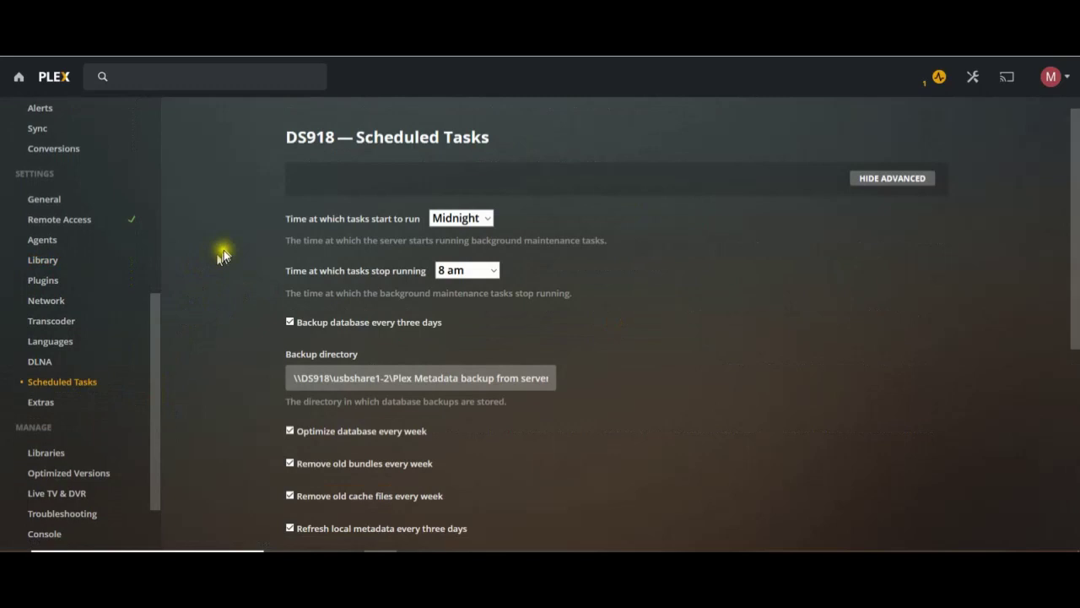
click(301, 225)
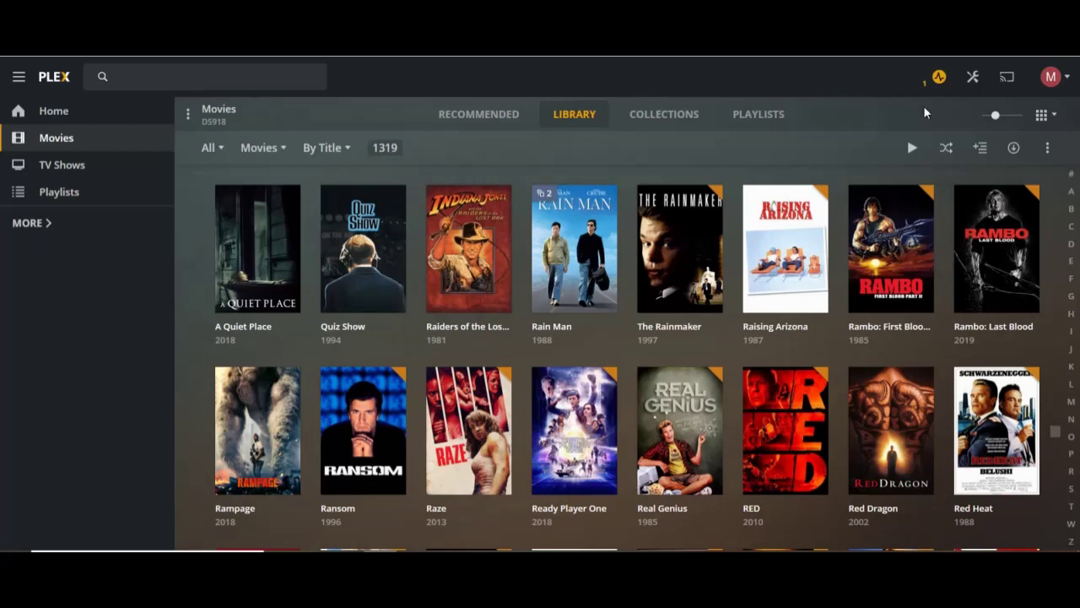
- Open the DS918 dashboard from the activity menu to see Kill Bill: Vol. 1 playing on Roku Ultra
click(941, 80)
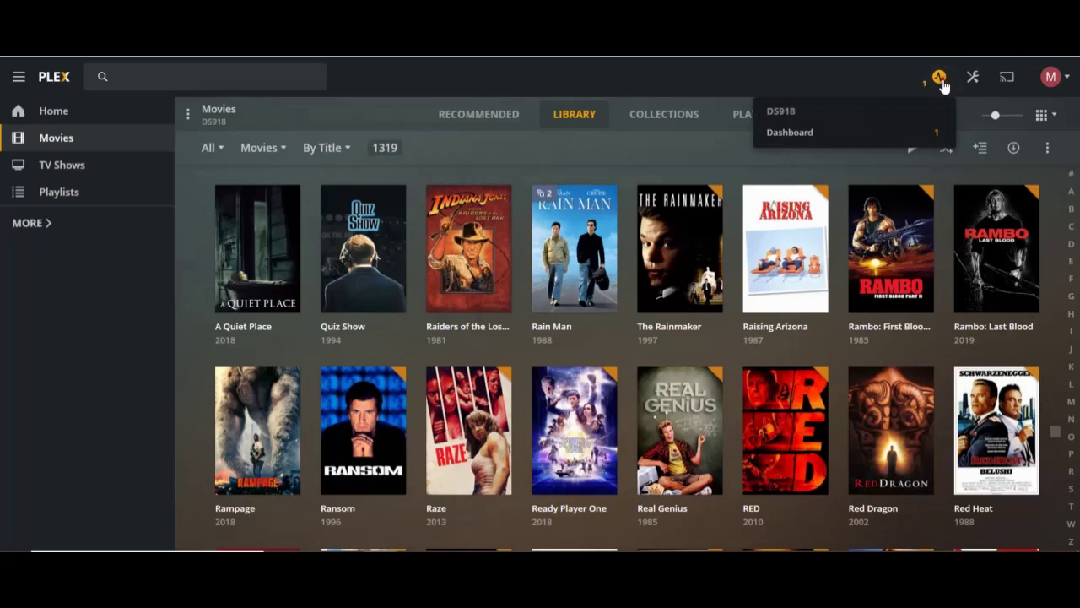
click(858, 139)
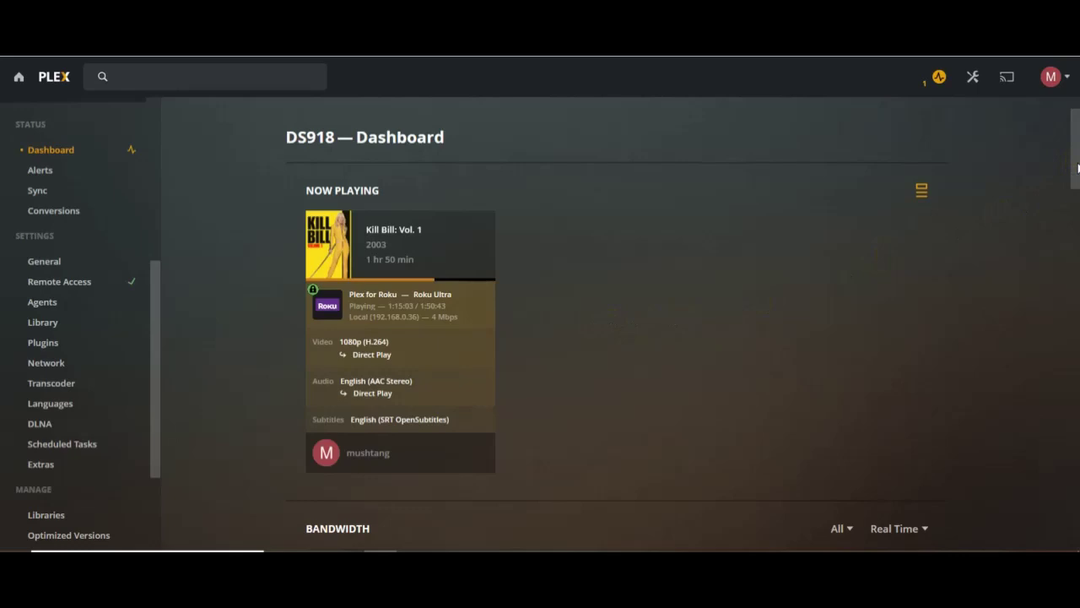
- Scroll the dashboard down to the CPU chart showing about 0.45% Plex and 2.78% system load
drag(1075, 169, 1047, 291)
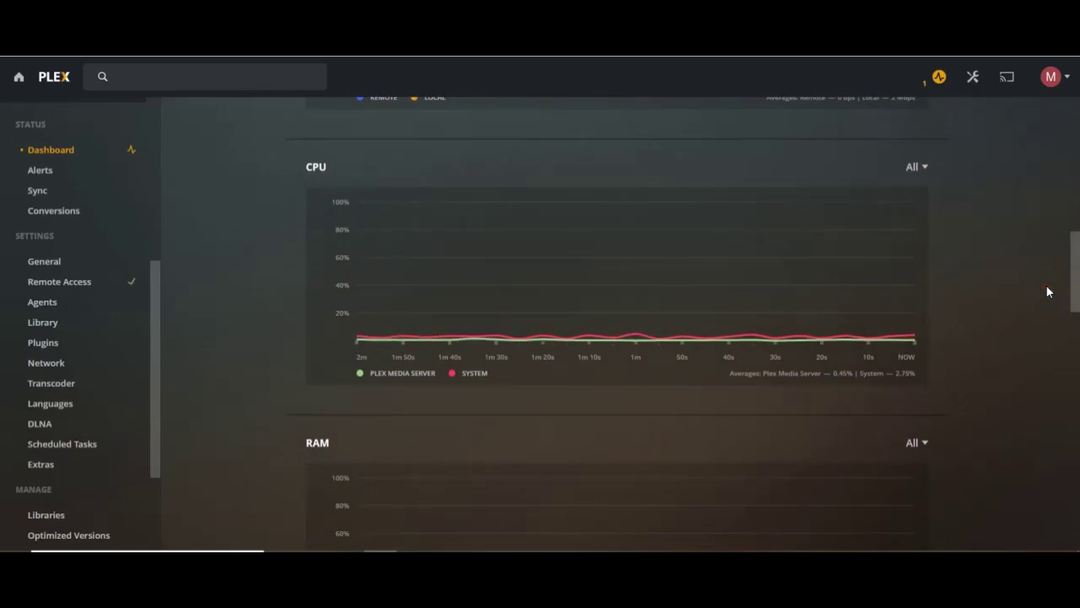
click(995, 277)
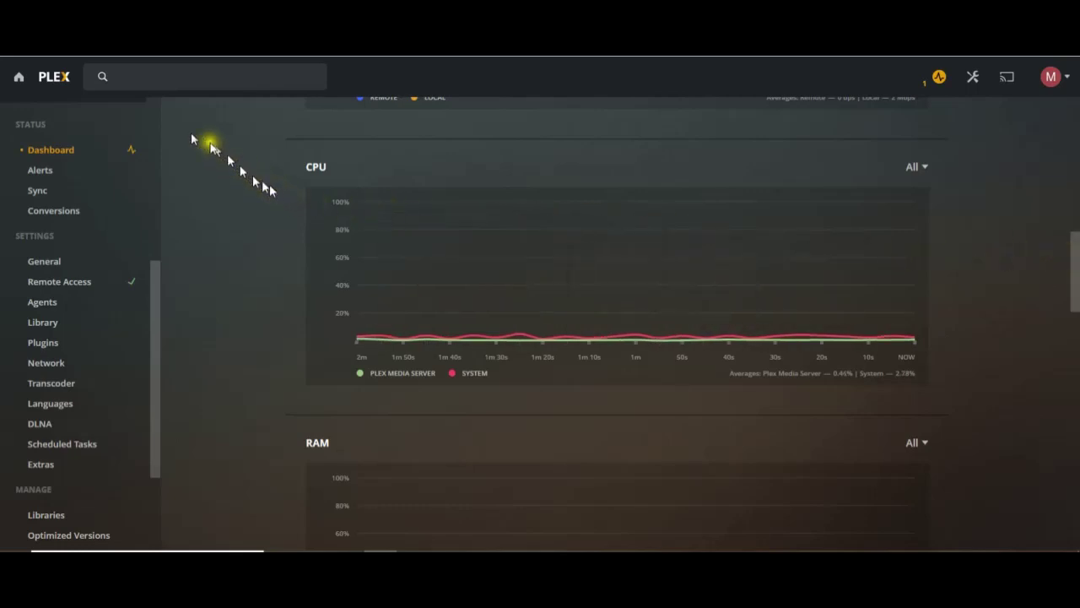
- Scan the Movies library files so Rambo III is added, bringing the count to 1320
click(59, 85)
click(46, 138)
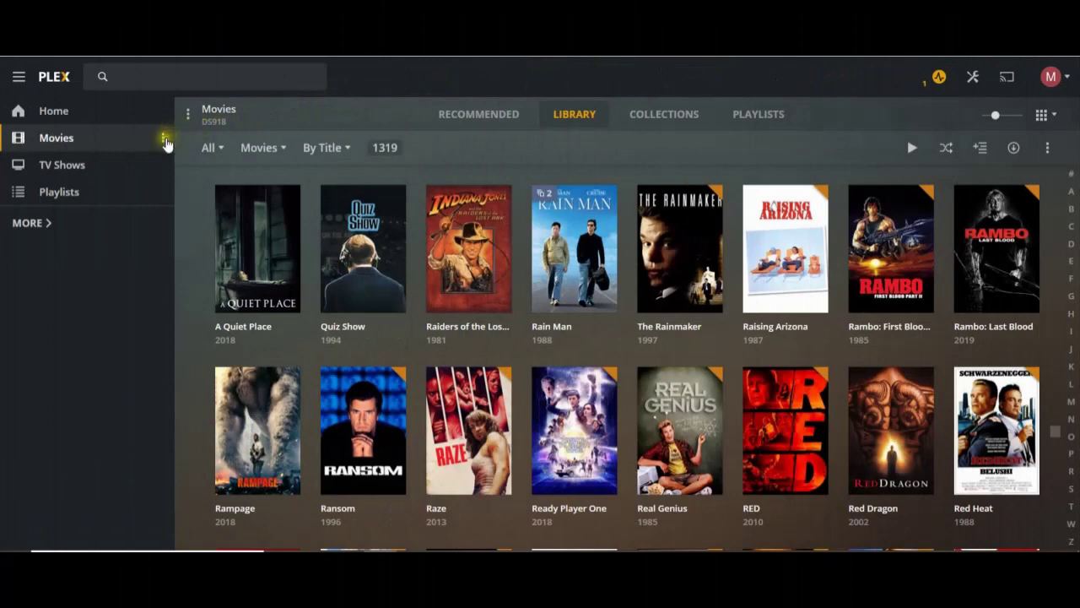
click(165, 139)
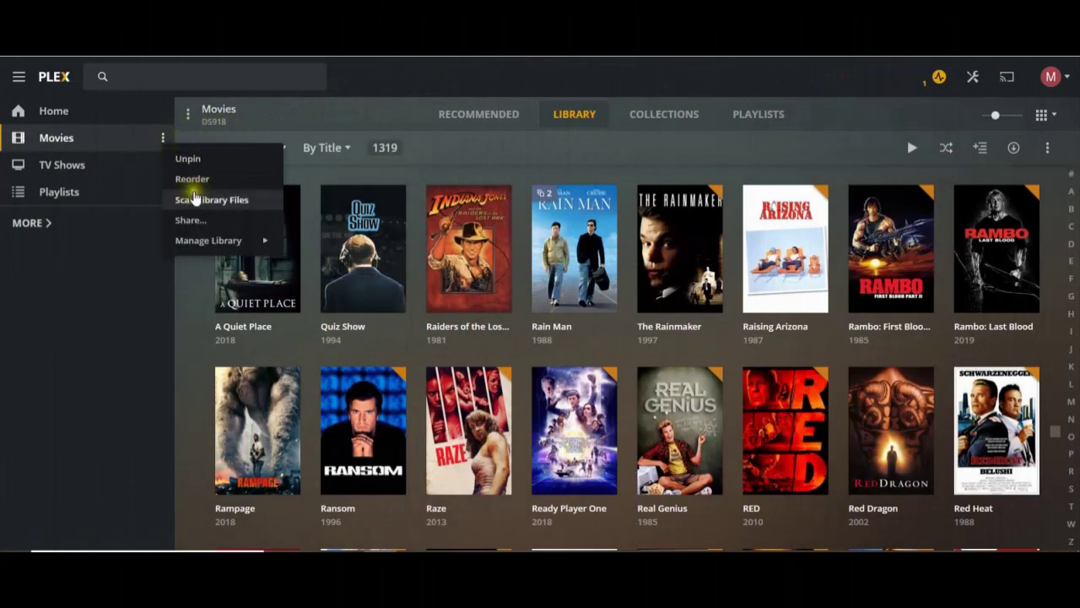
click(195, 197)
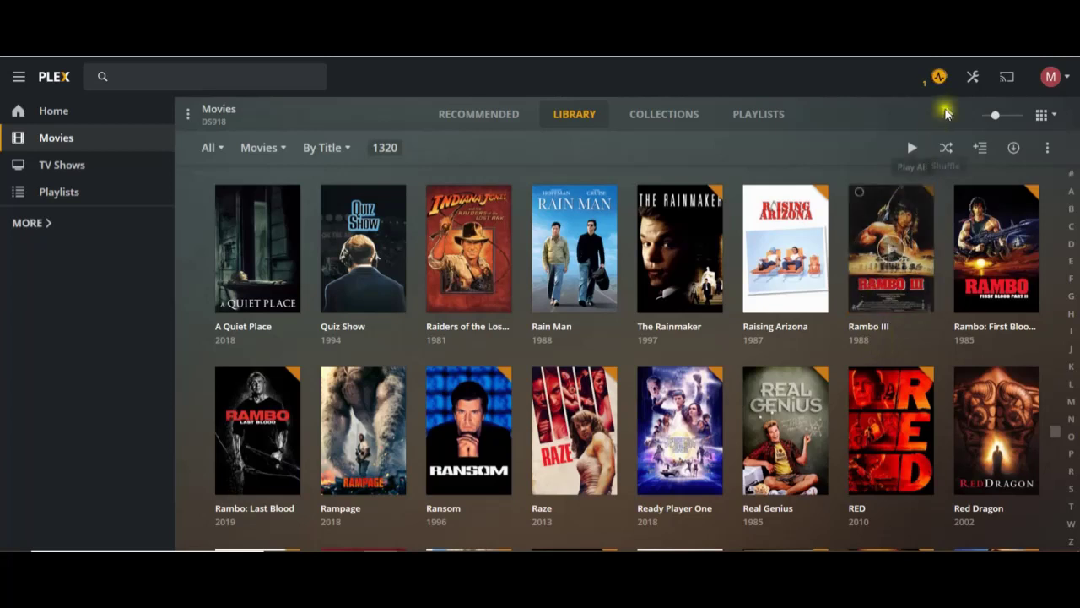
click(939, 78)
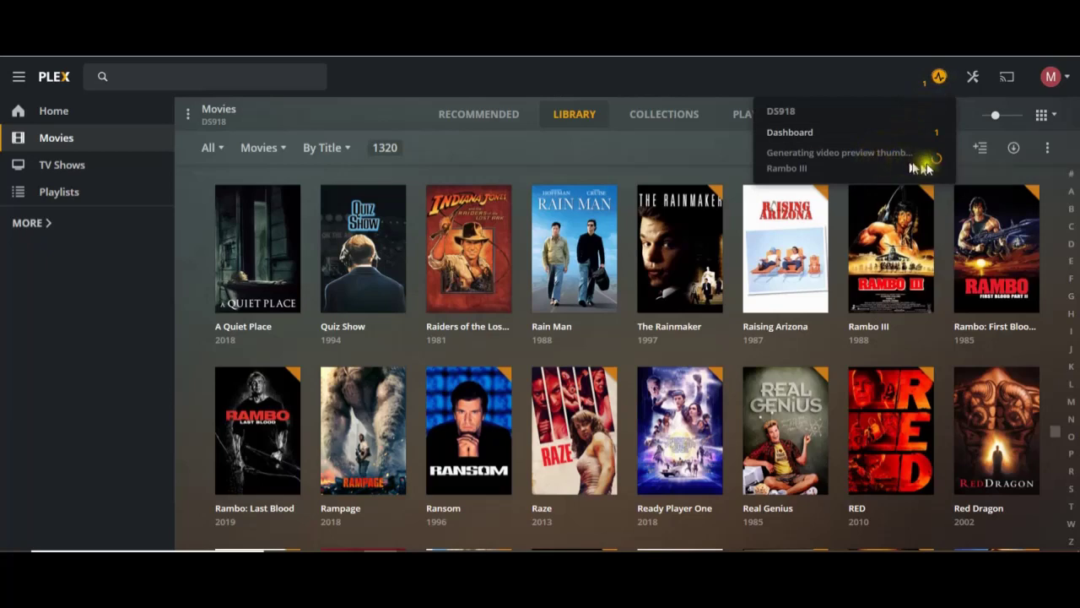
click(819, 133)
drag(1072, 157, 1063, 282)
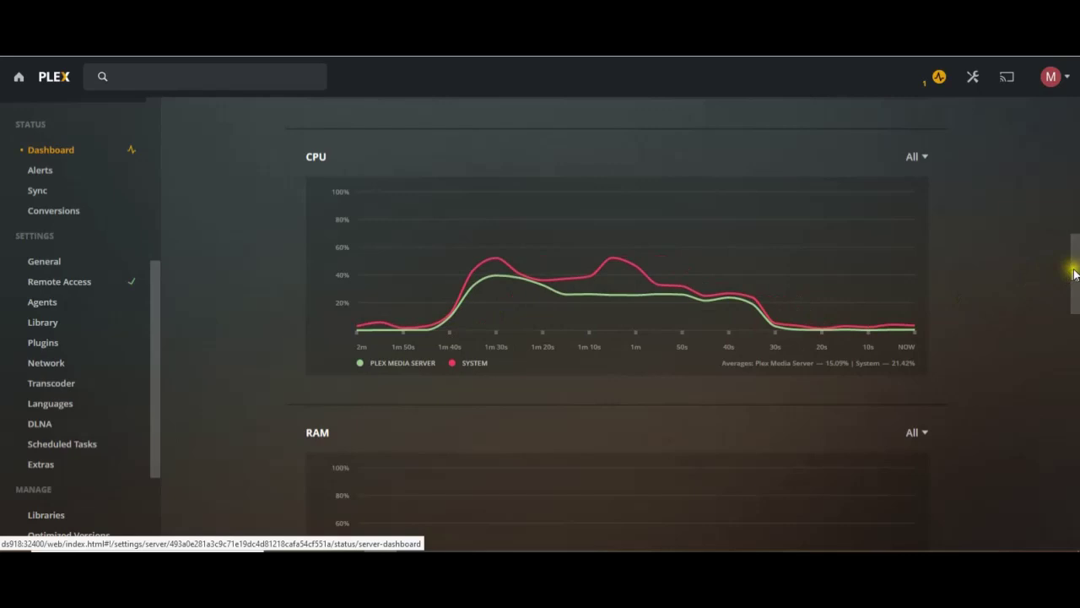
drag(1073, 270, 1068, 162)
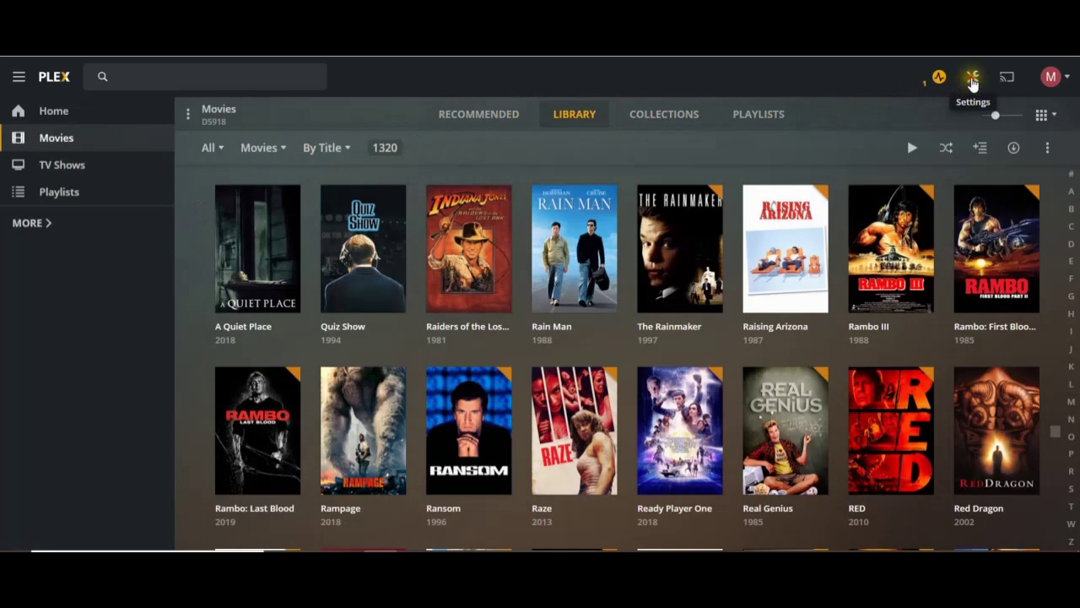
- Open the Movies library's Advanced options under Settings > Libraries
click(972, 77)
drag(156, 313, 154, 375)
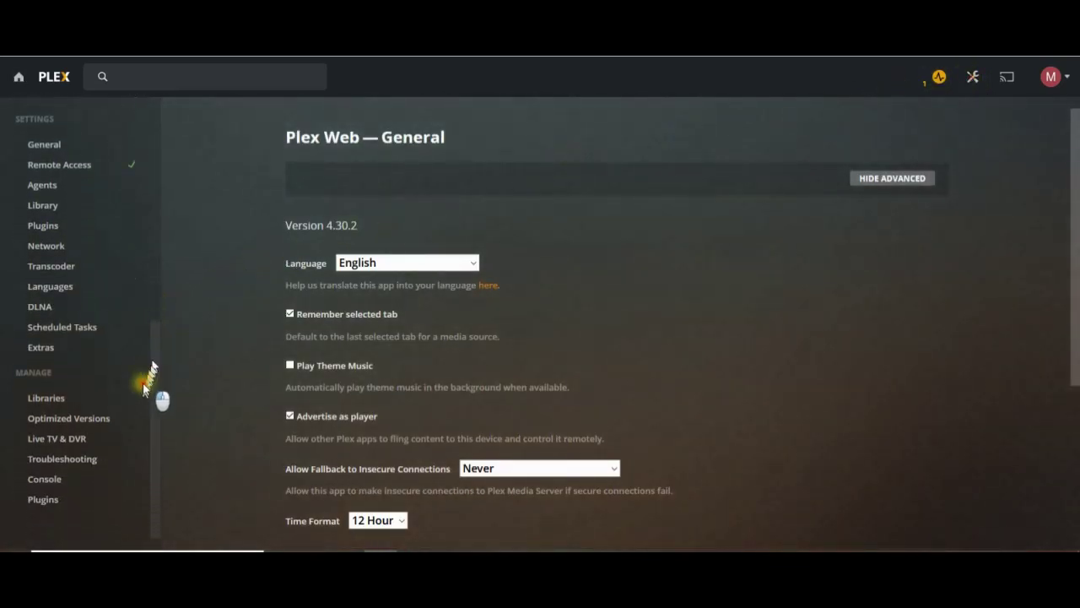
click(63, 404)
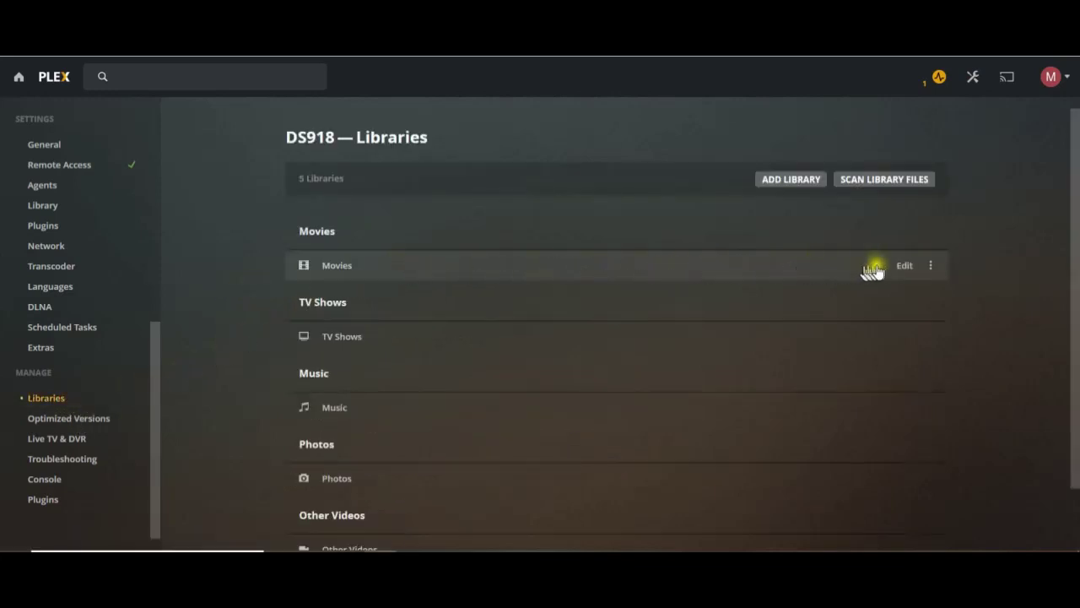
click(905, 266)
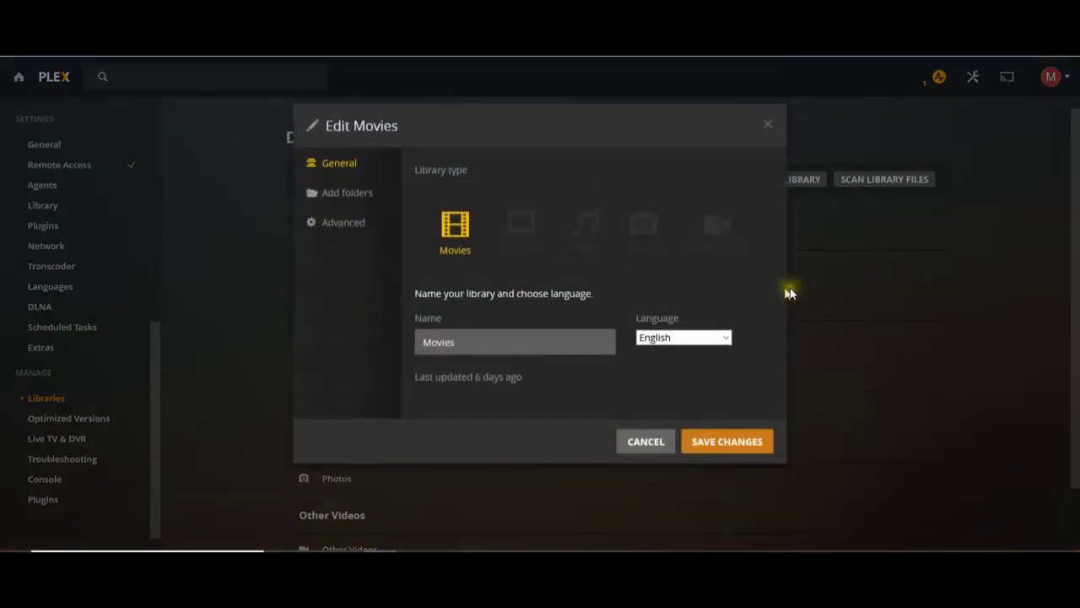
click(347, 229)
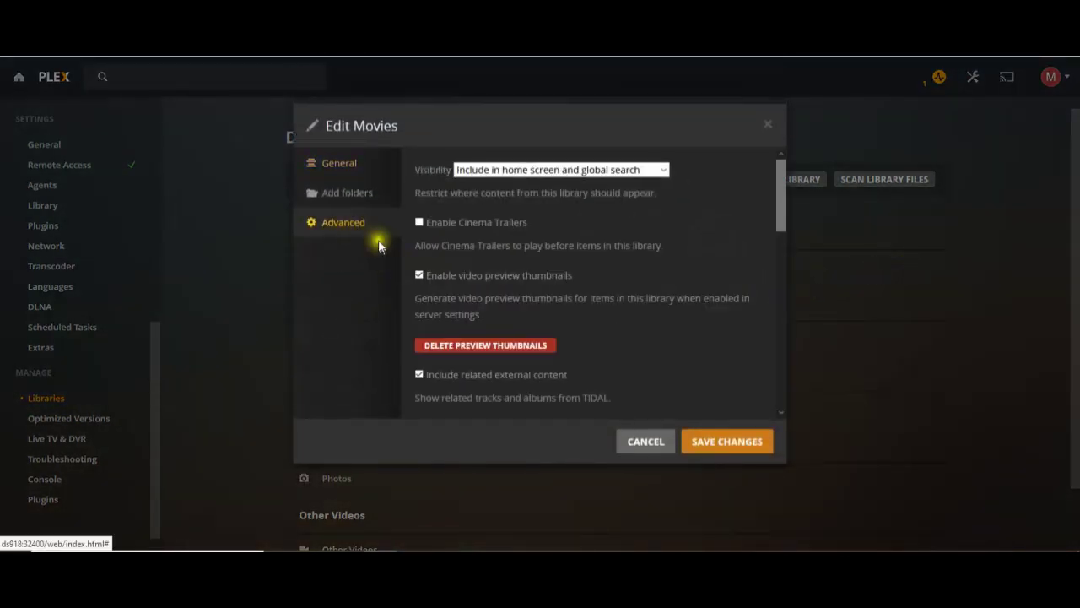
- Toggle video preview thumbnails off and back on, cancel, then view TV Shows' Advanced options
click(498, 287)
click(492, 285)
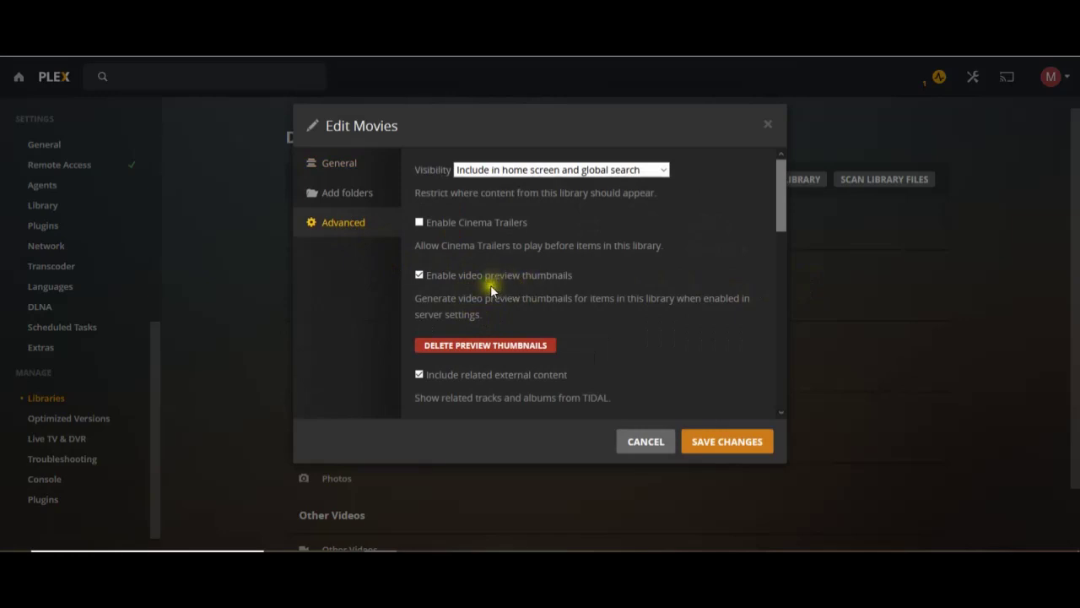
click(646, 443)
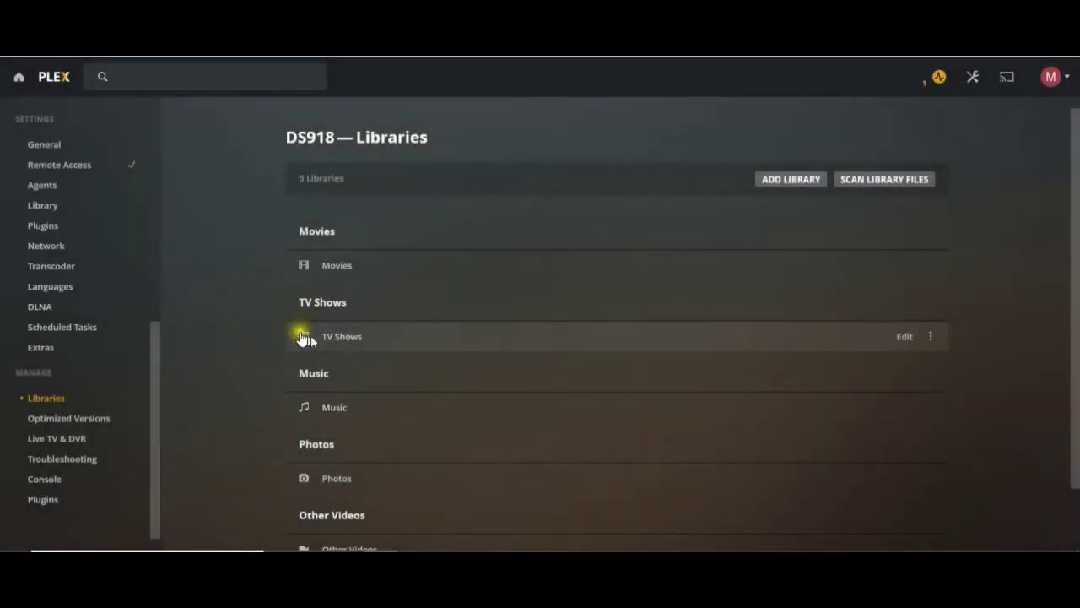
click(904, 339)
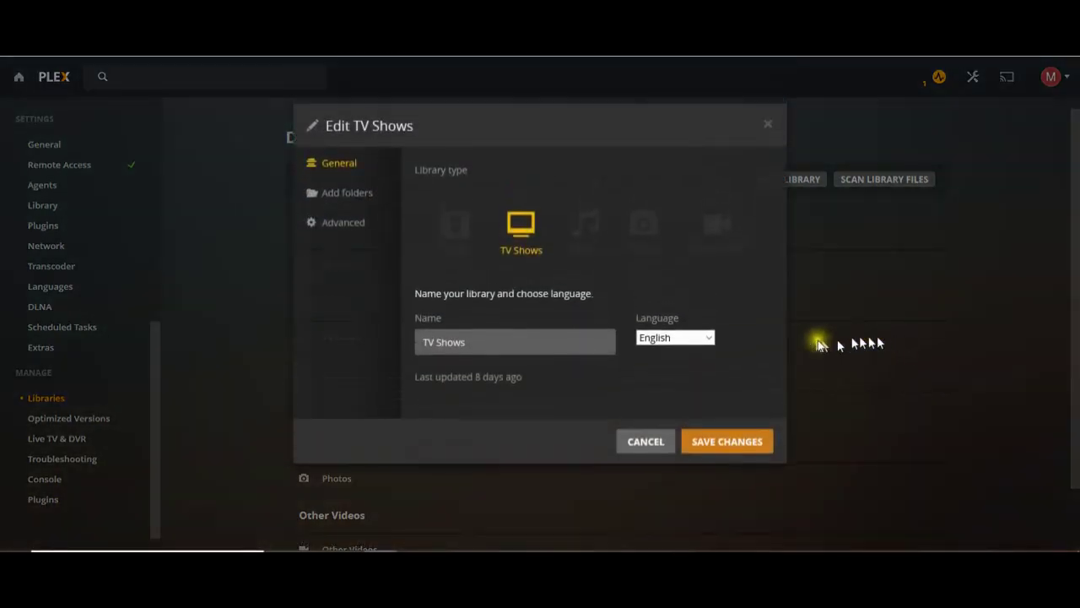
click(342, 224)
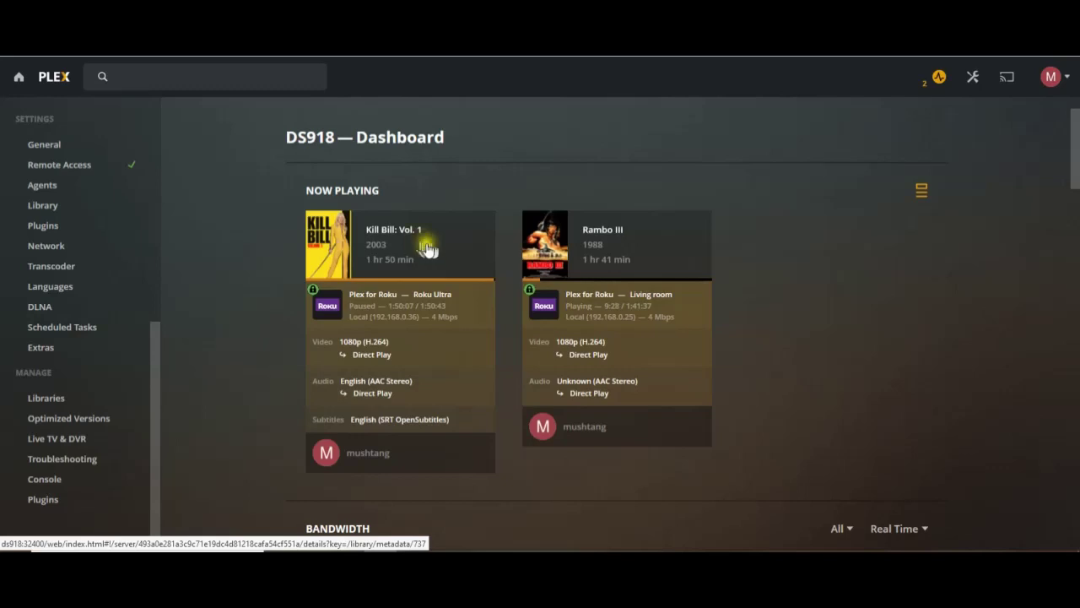
- View the live preview on the dashboard's Rambo III playback card
mouse_move(675, 257)
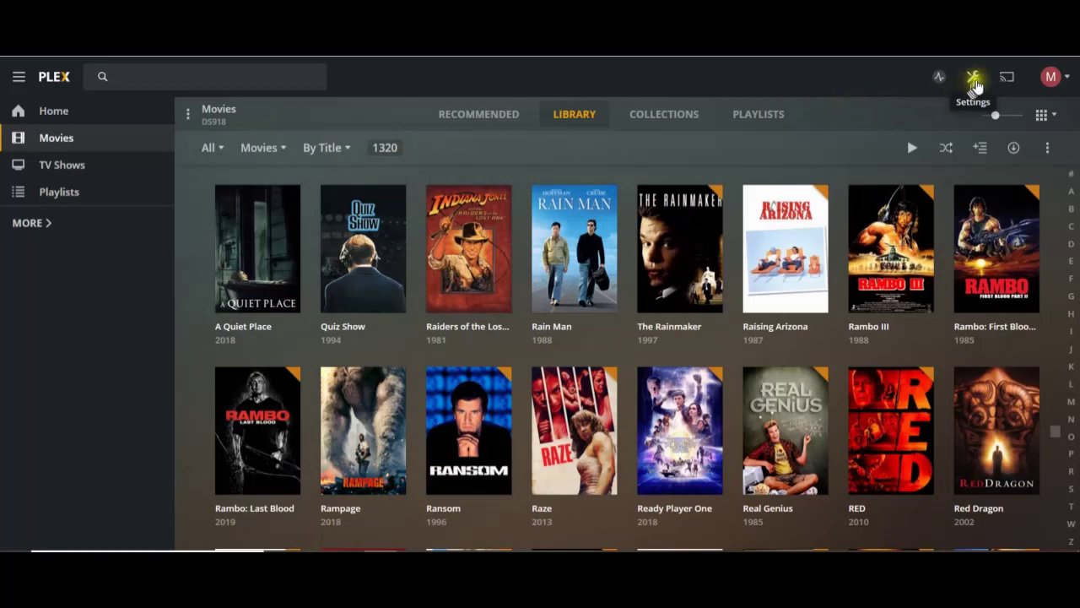
- In the server's Library settings, keep video preview thumbnails generated as a scheduled task and when media is added
click(975, 82)
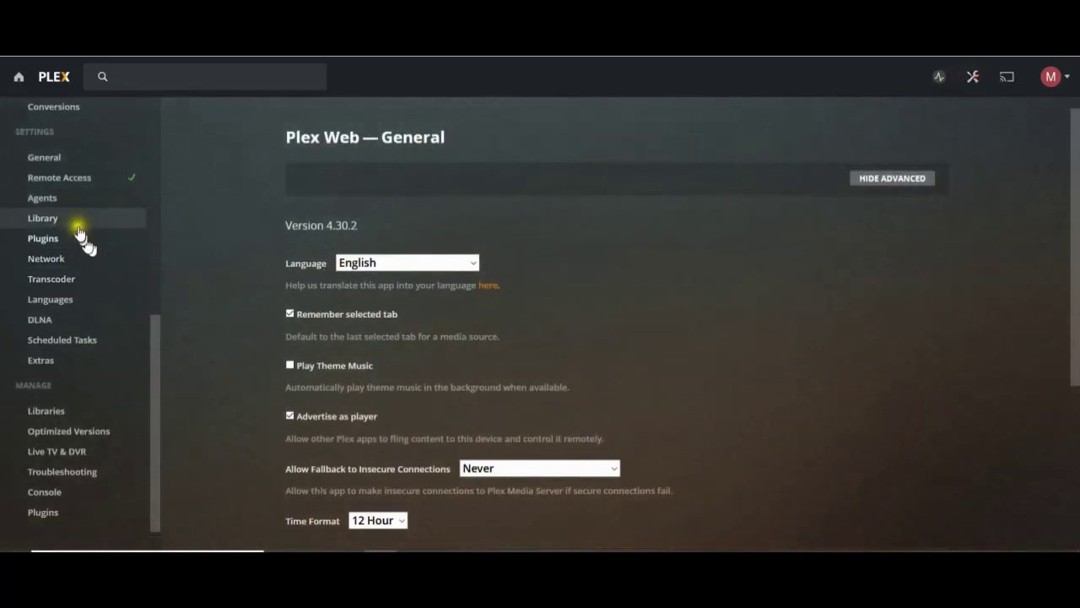
click(78, 228)
scroll(226, 188, down, 3)
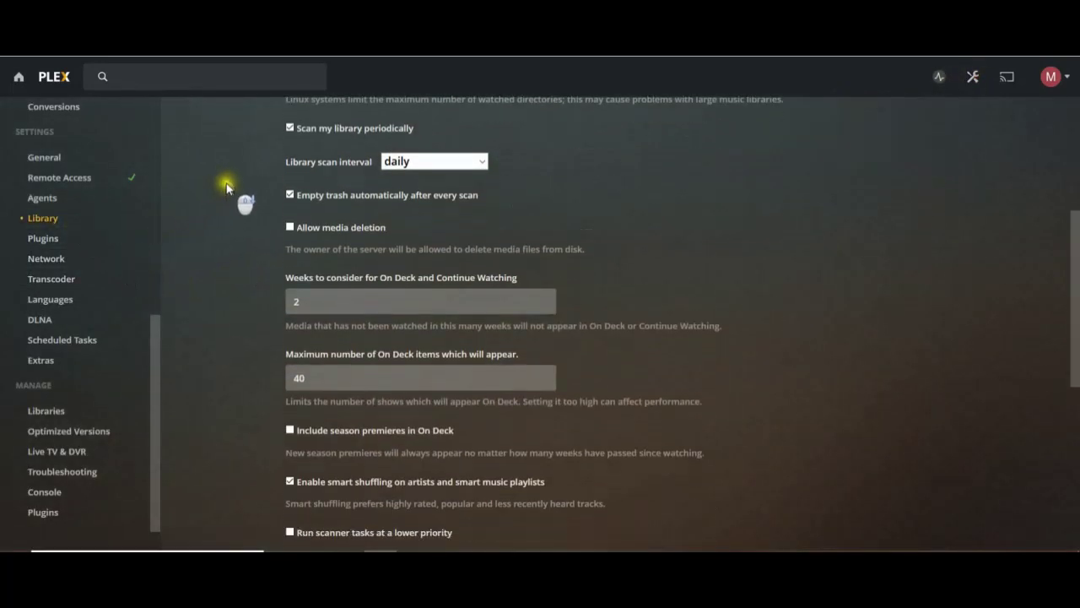
scroll(225, 181, down, 5)
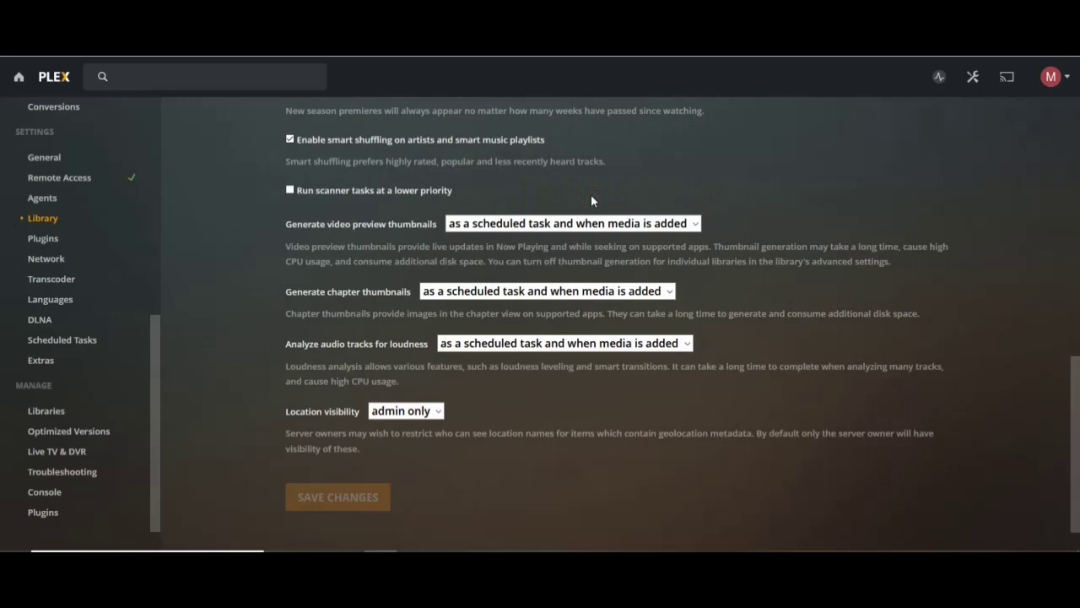
click(696, 224)
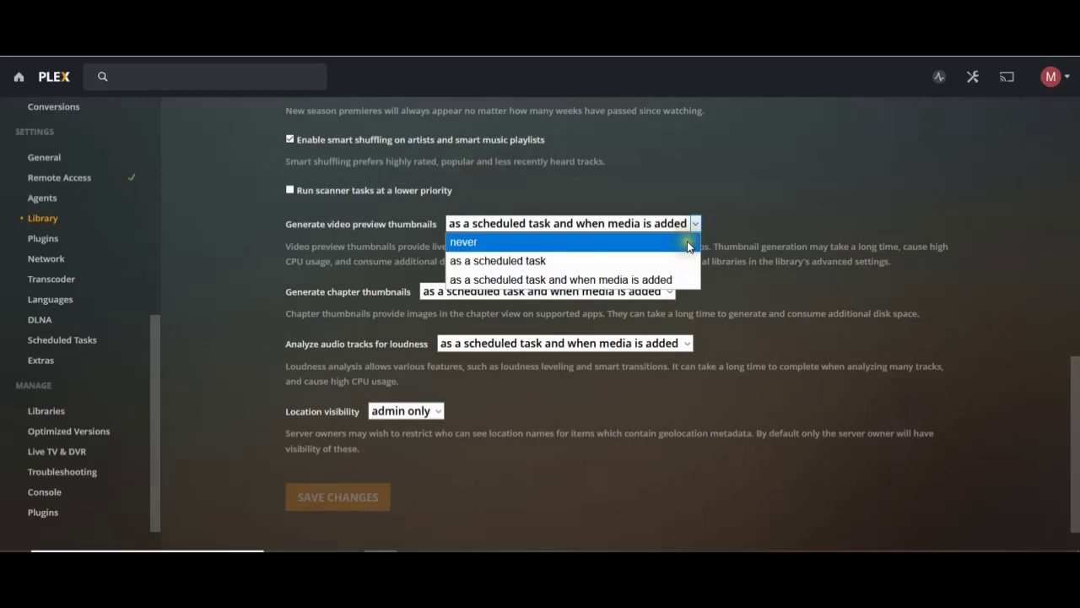
click(694, 225)
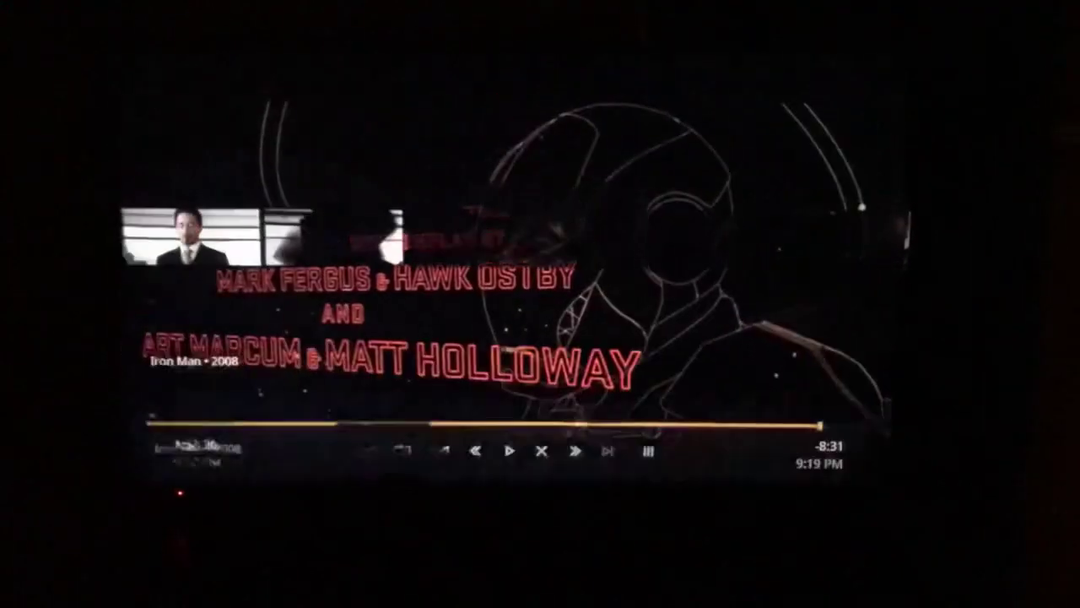
- Skip Iron Man forward through the credits to the very end, then step back slightly
key(Right)
key(Right)
key(Right)
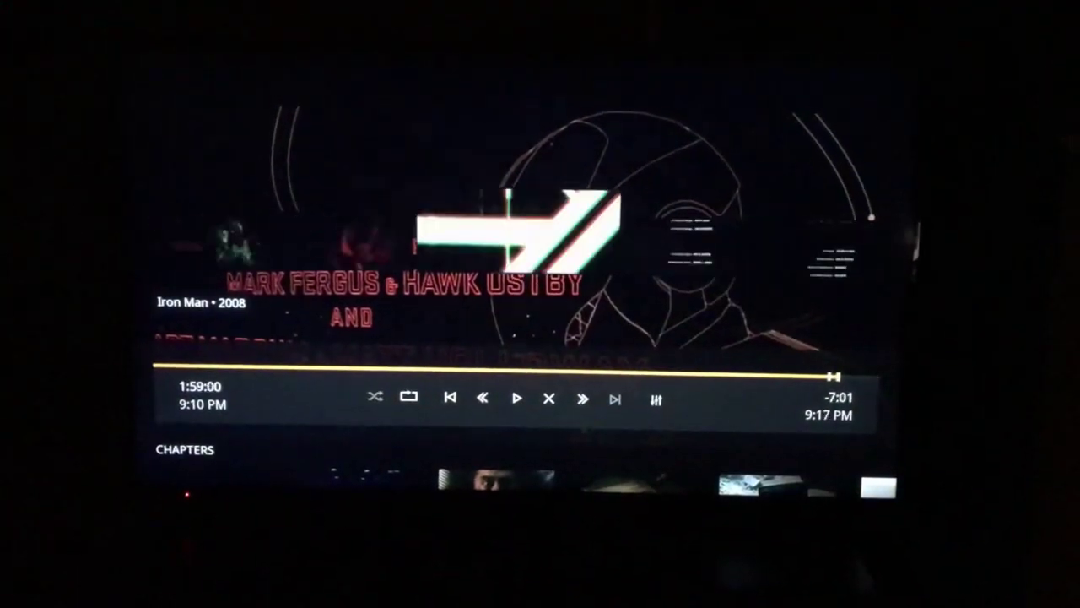
key(Right)
key(Right)
key(Right)
key(Right)
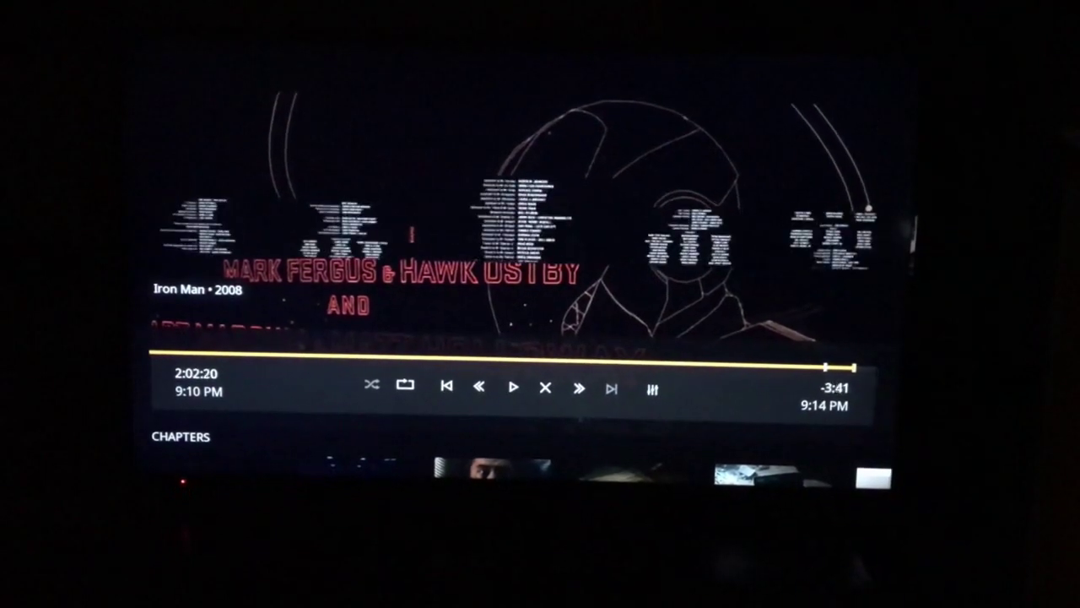
key(Right)
key(Right)
key(Right)
key(Right)
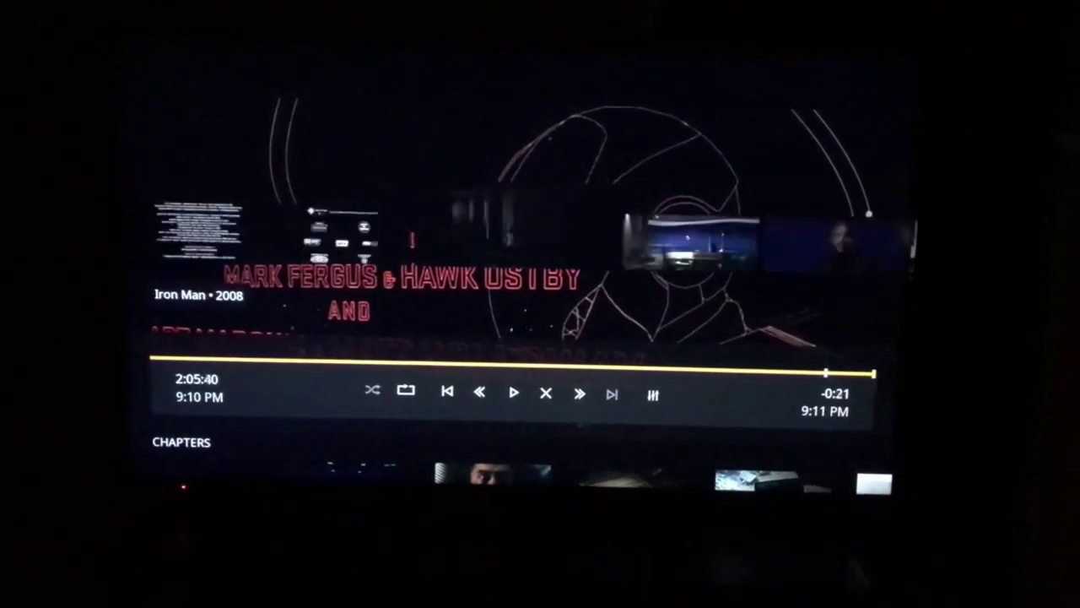
key(Right)
key(Left)
key(Left)
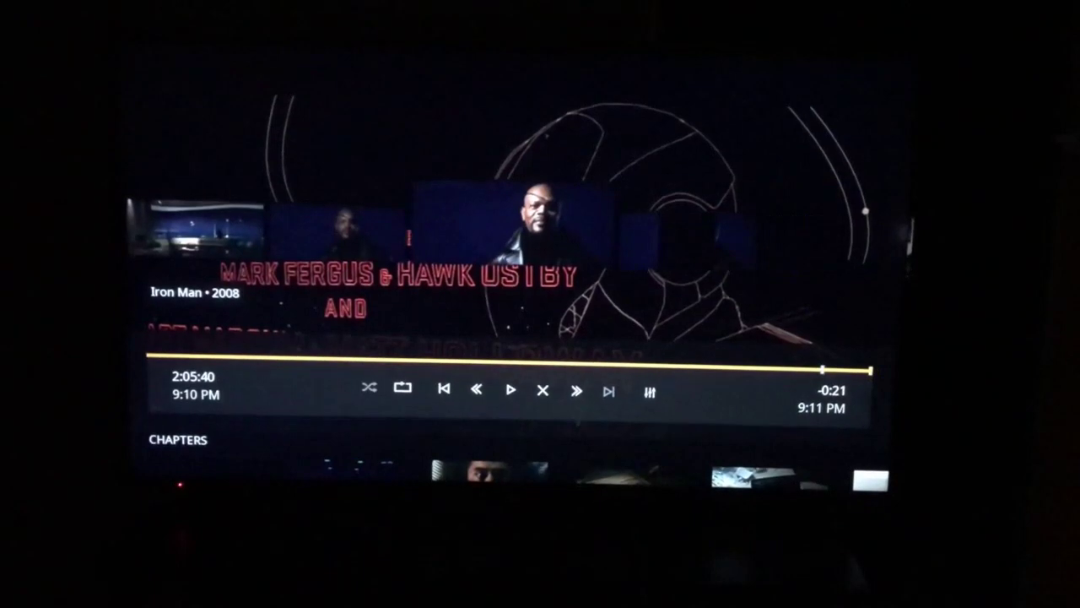
key(Left)
key(Left)
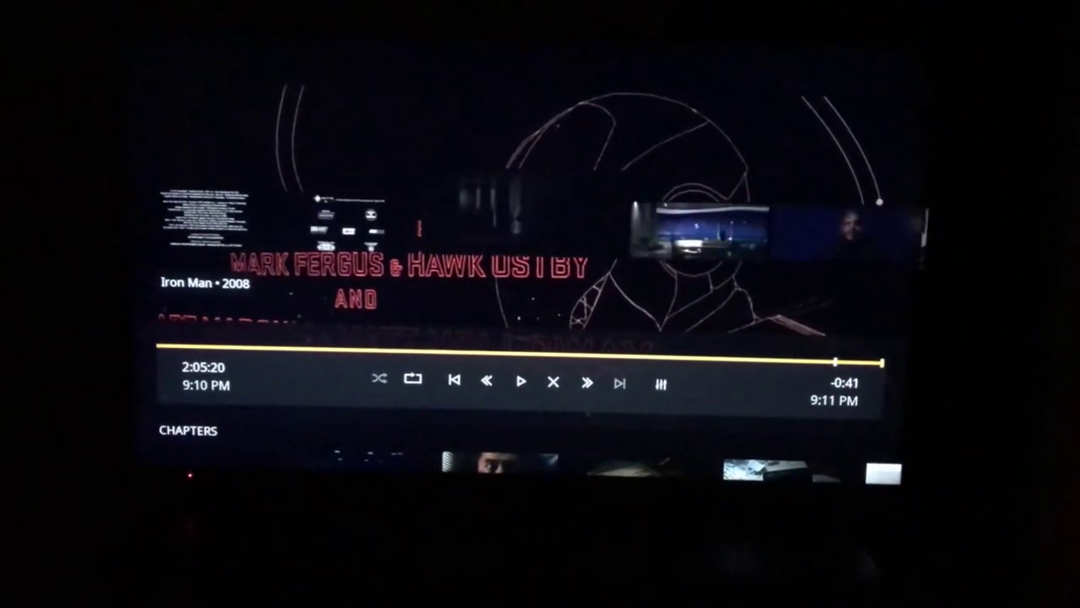
- Exit Iron Man playback back to the movie's details screen
key(Escape)
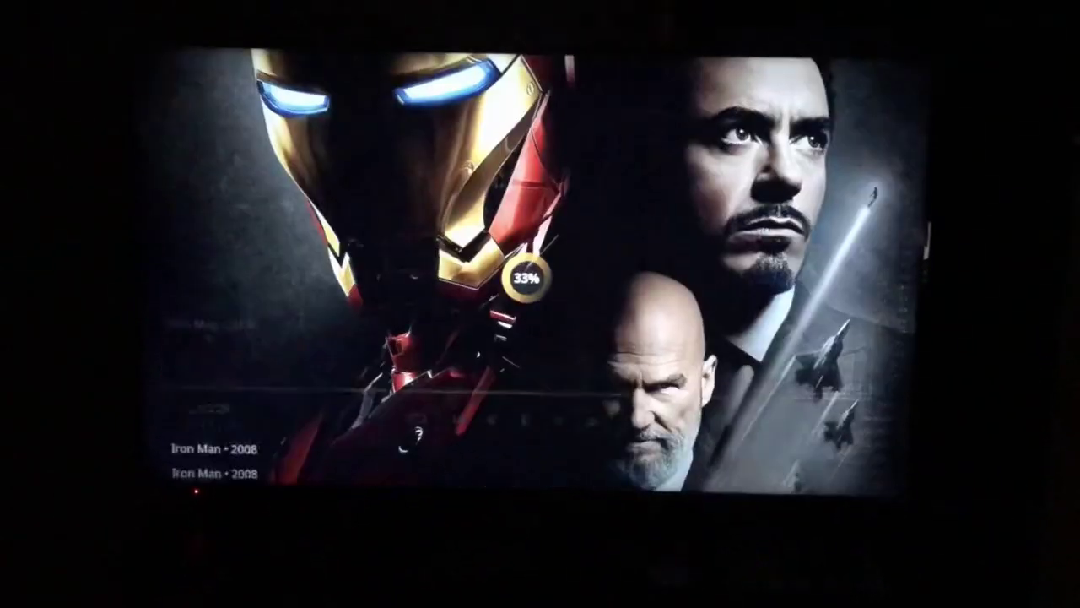